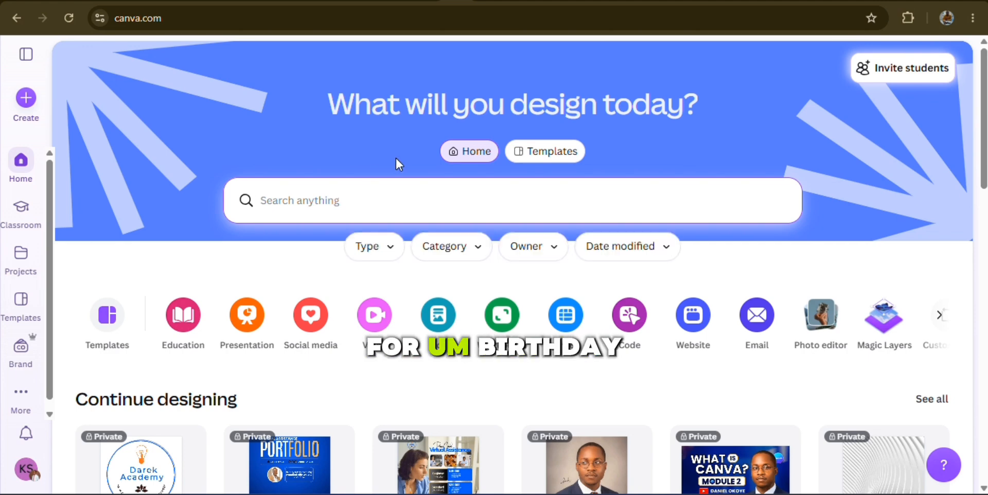
Search for "birthday" from the home page and skim the matching templates and designs
{"action": "type", "text": "bir"}
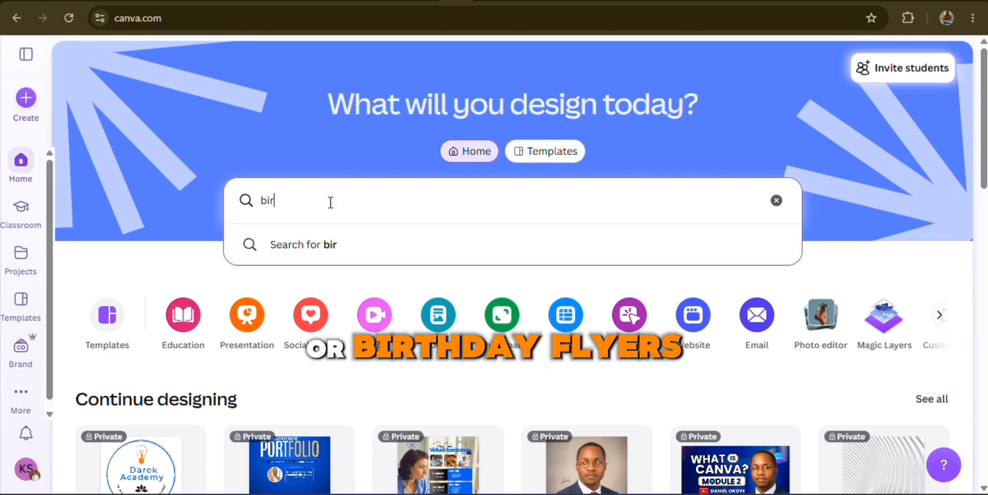
{"action": "type", "text": "thday"}
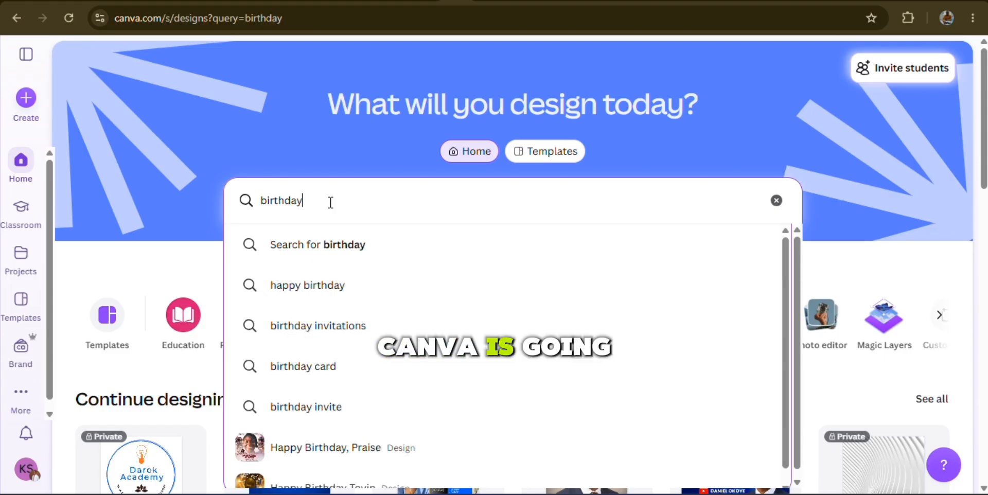
{"action": "key", "text": "Return"}
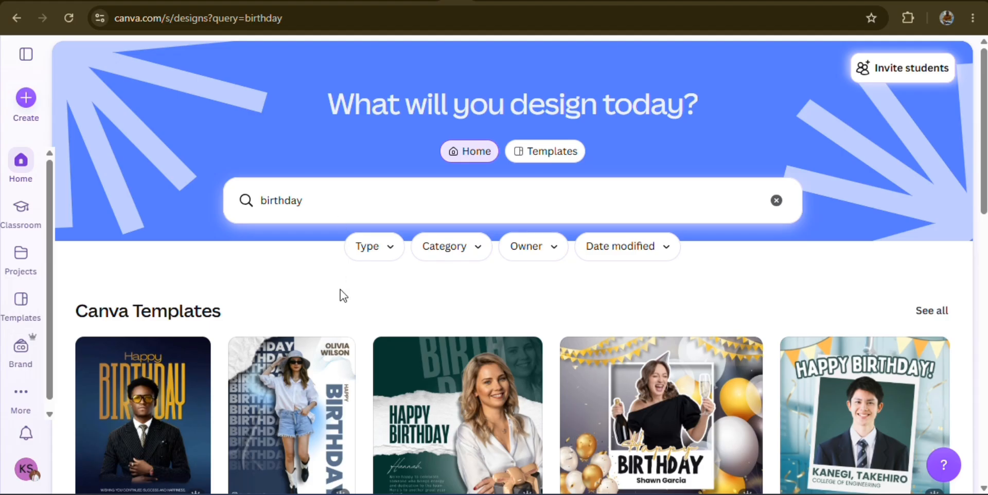
{"action": "scroll", "coordinate": [349, 349], "scroll_direction": "down", "scroll_amount": 7}
{"action": "scroll", "coordinate": [350, 350], "scroll_direction": "up", "scroll_amount": 7}
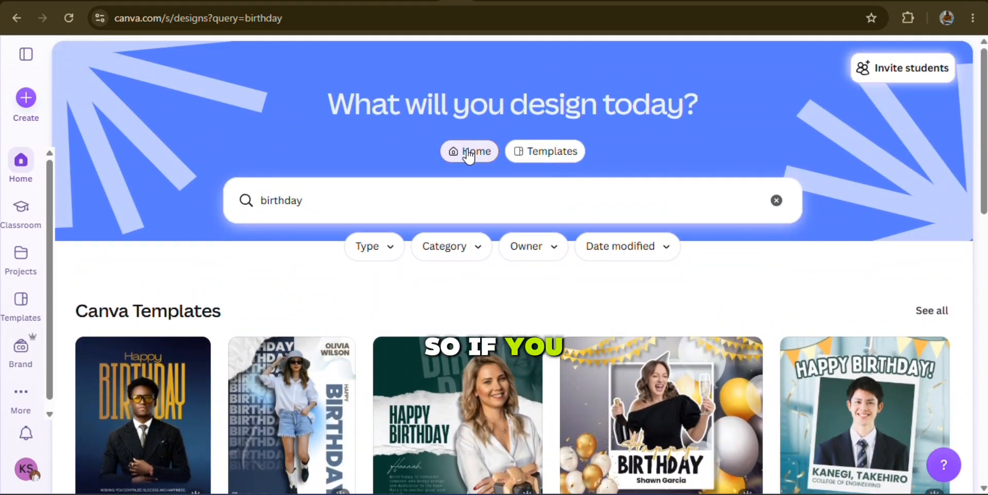
Switch the "birthday" search to template results only and skim them
{"action": "left_click", "coordinate": [553, 154]}
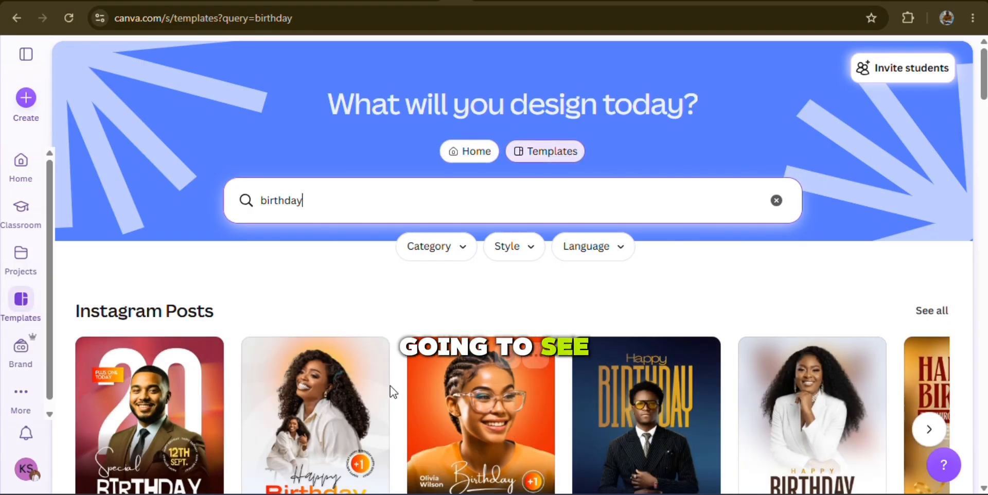
{"action": "scroll", "coordinate": [390, 391], "scroll_direction": "down", "scroll_amount": 4}
{"action": "scroll", "coordinate": [389, 393], "scroll_direction": "up", "scroll_amount": 4}
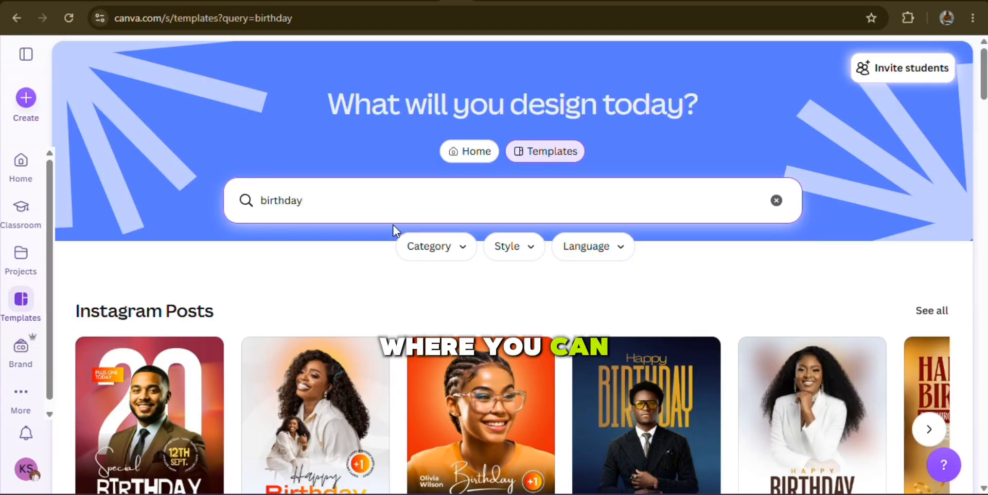
Return to the Home results for "birthday" and examine the Canva templates, own designs and images listed
{"action": "left_click", "coordinate": [470, 152]}
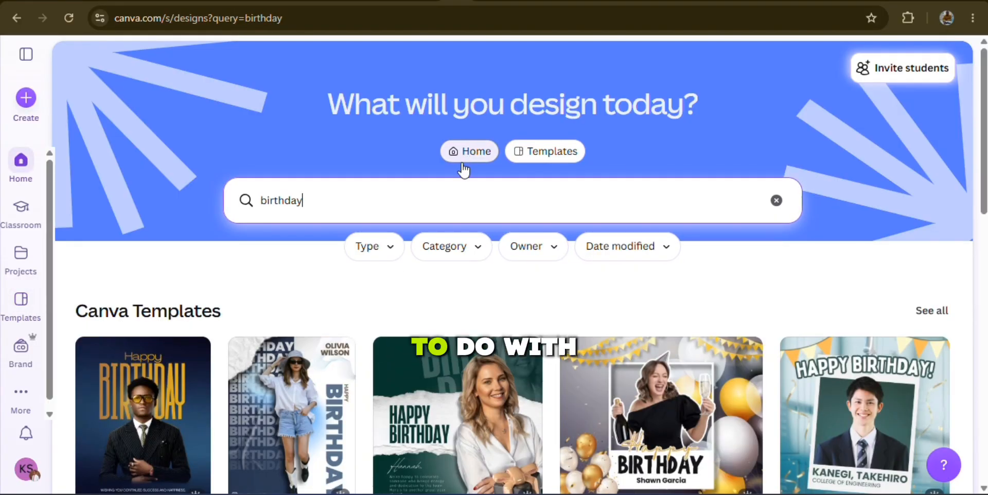
{"action": "scroll", "coordinate": [366, 409], "scroll_direction": "down", "scroll_amount": 12}
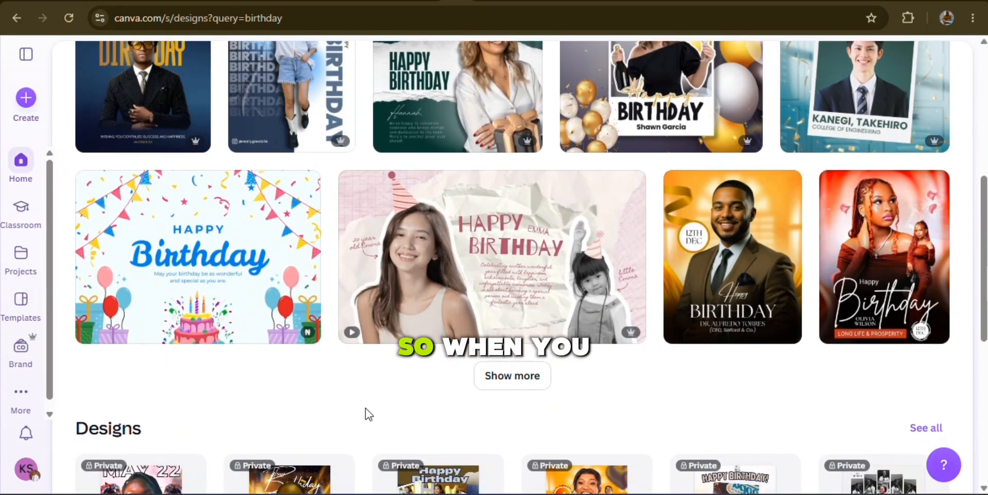
{"action": "scroll", "coordinate": [365, 409], "scroll_direction": "up", "scroll_amount": 5}
{"action": "scroll", "coordinate": [365, 409], "scroll_direction": "up", "scroll_amount": 5}
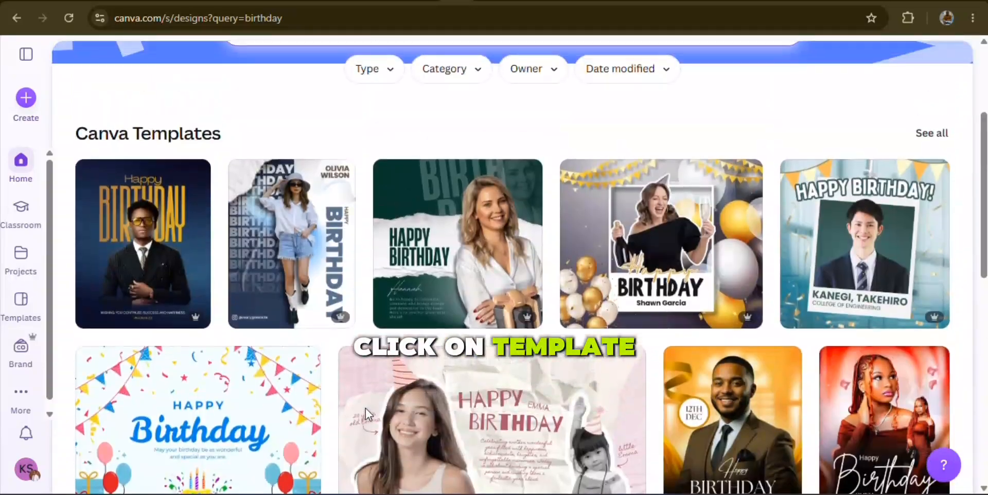
{"action": "scroll", "coordinate": [365, 408], "scroll_direction": "down", "scroll_amount": 9}
{"action": "scroll", "coordinate": [365, 409], "scroll_direction": "down", "scroll_amount": 1}
{"action": "scroll", "coordinate": [366, 409], "scroll_direction": "up", "scroll_amount": 4}
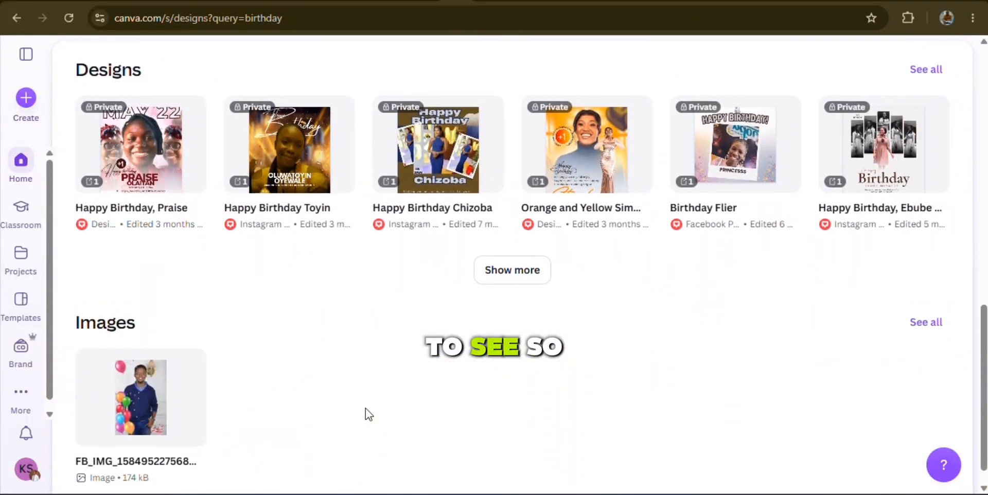
{"action": "scroll", "coordinate": [365, 409], "scroll_direction": "up", "scroll_amount": 10}
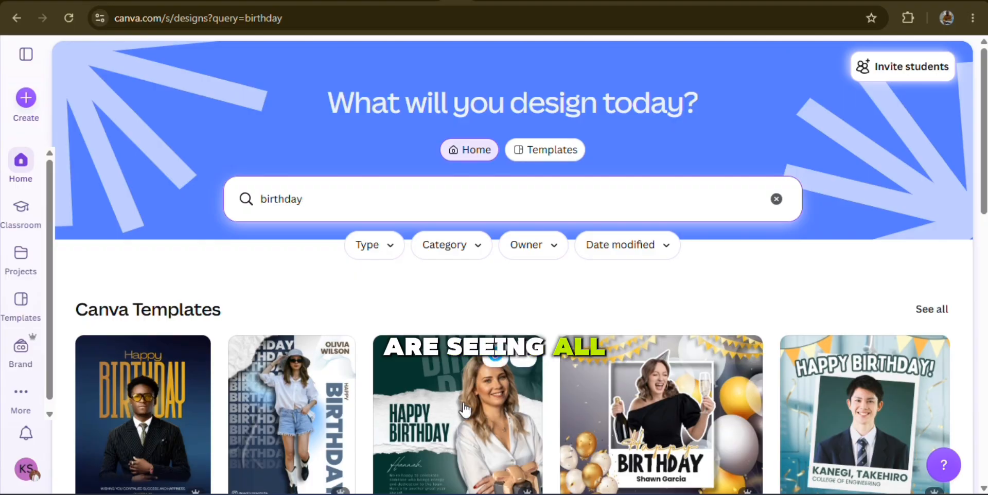
{"action": "scroll", "coordinate": [609, 430], "scroll_direction": "down", "scroll_amount": 10}
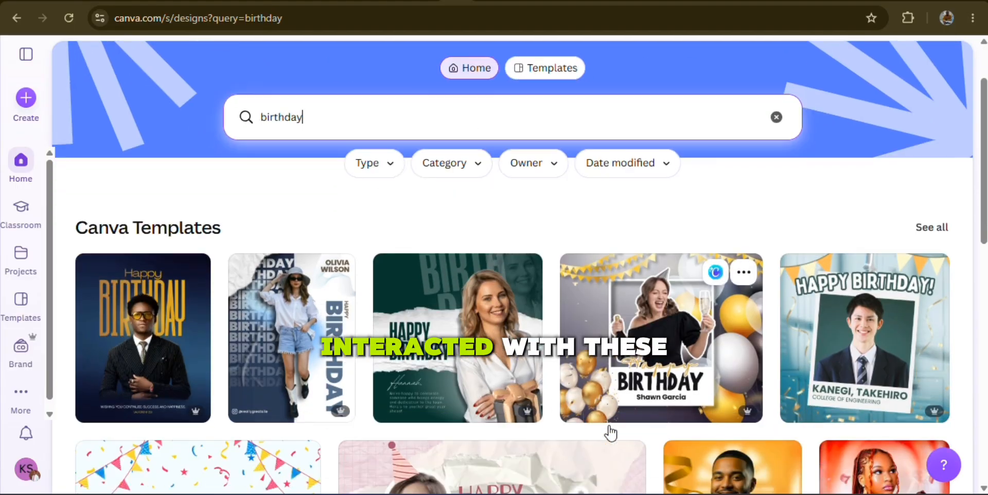
{"action": "scroll", "coordinate": [611, 434], "scroll_direction": "down", "scroll_amount": 2}
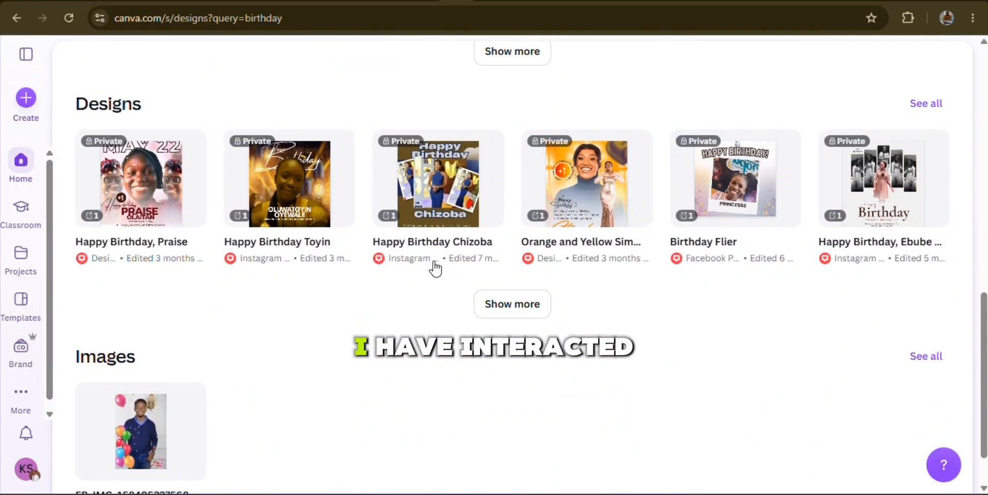
{"action": "scroll", "coordinate": [443, 203], "scroll_direction": "up", "scroll_amount": 12}
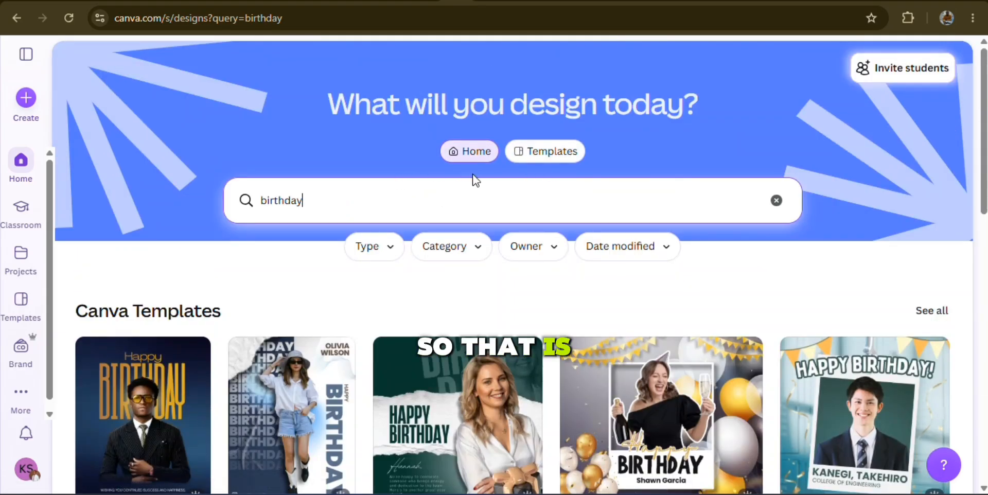
Clear the "birthday" search text and browse the birthday designs in the Templates view
{"action": "key", "text": "BackSpace"}
{"action": "key", "text": "BackSpace"}
{"action": "key", "text": "BackSpace"}
{"action": "key", "text": "BackSpace"}
{"action": "key", "text": "BackSpace"}
{"action": "key", "text": "BackSpace"}
{"action": "key", "text": "BackSpace"}
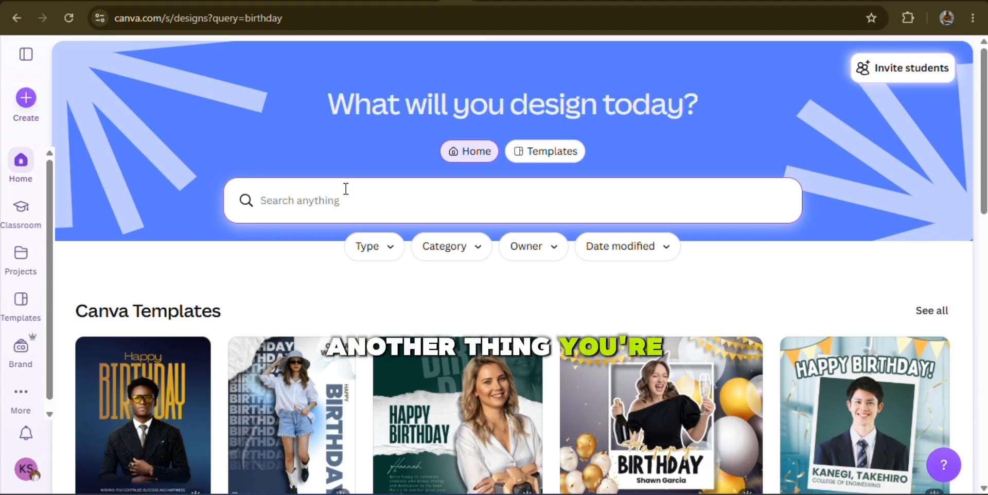
{"action": "left_click", "coordinate": [542, 157]}
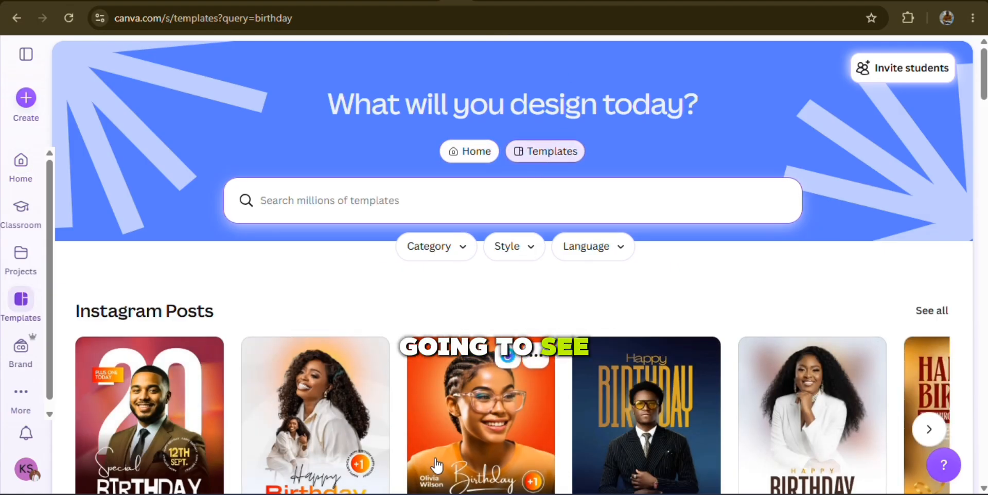
{"action": "scroll", "coordinate": [435, 458], "scroll_direction": "down", "scroll_amount": 10}
{"action": "scroll", "coordinate": [435, 459], "scroll_direction": "down", "scroll_amount": 15}
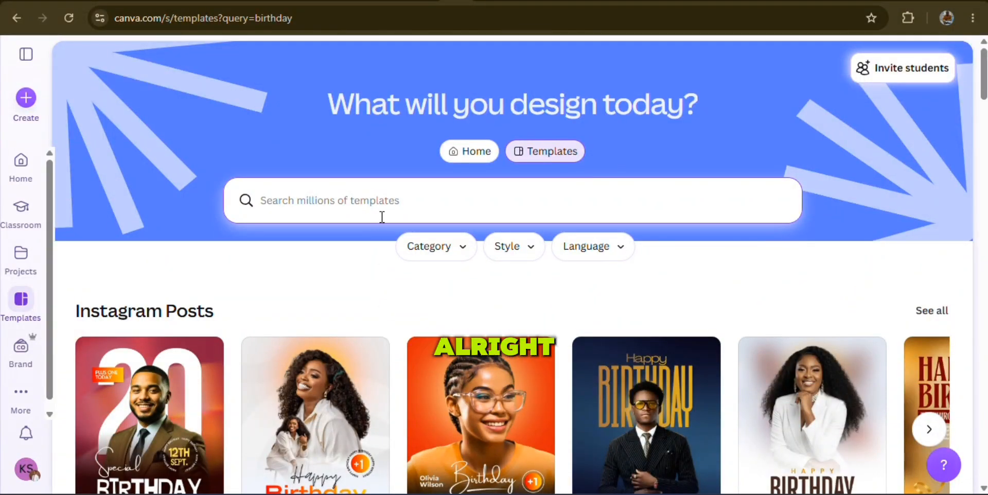
Search the template library for "presentation"
{"action": "left_click", "coordinate": [391, 204]}
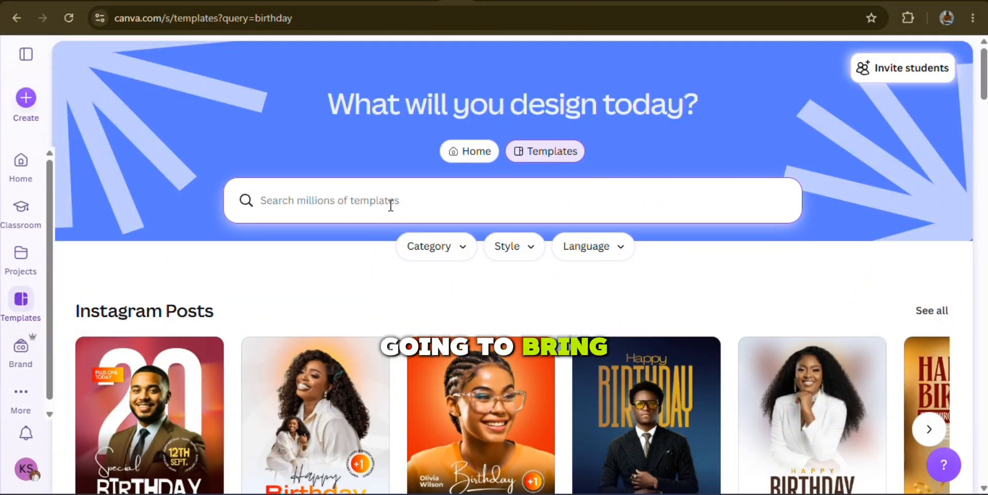
{"action": "type", "text": "prese"}
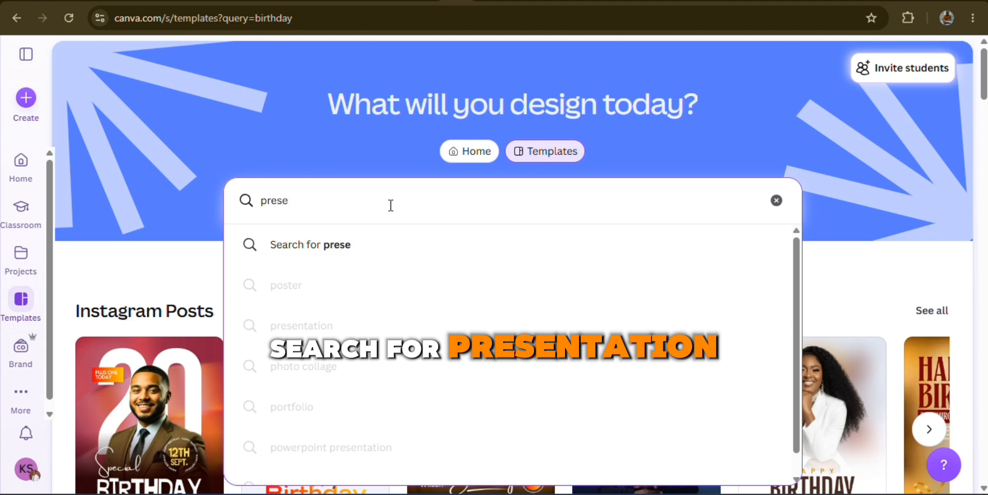
{"action": "type", "text": "ntat"}
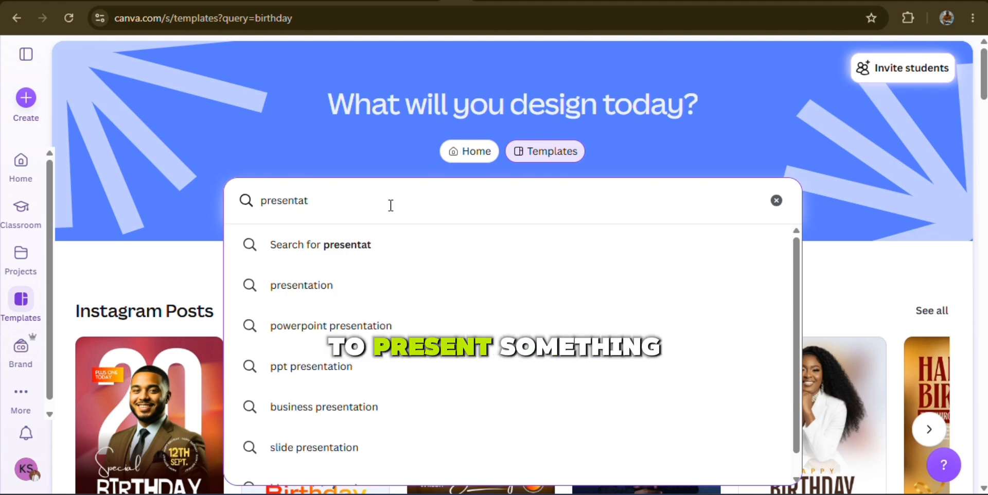
{"action": "type", "text": "o"}
{"action": "key", "text": "BackSpace"}
{"action": "type", "text": "ion"}
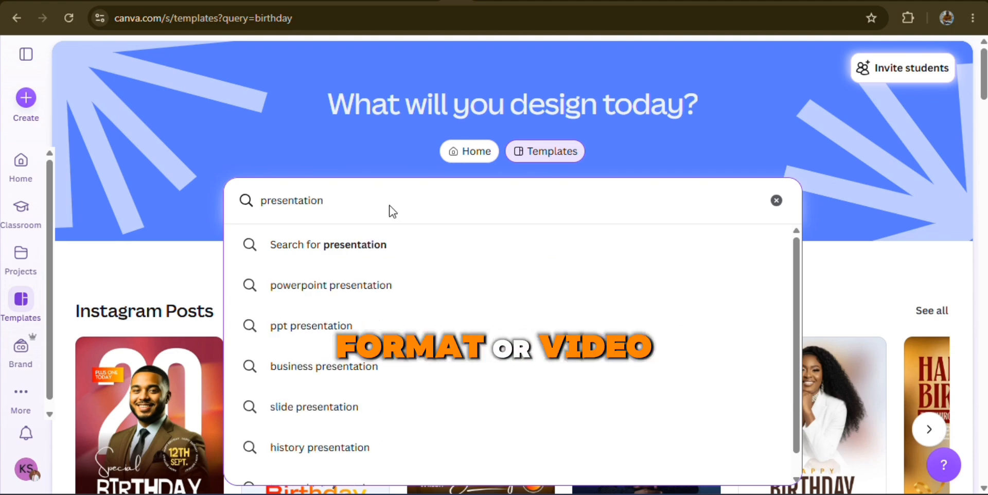
{"action": "key", "text": "Return"}
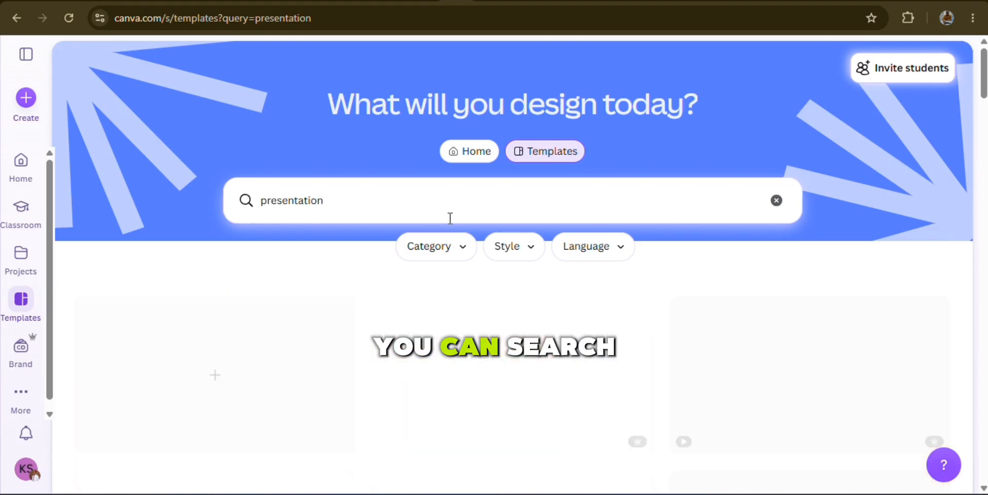
Browse the presentation templates, and clear the search text
{"action": "scroll", "coordinate": [556, 292], "scroll_direction": "down", "scroll_amount": 7}
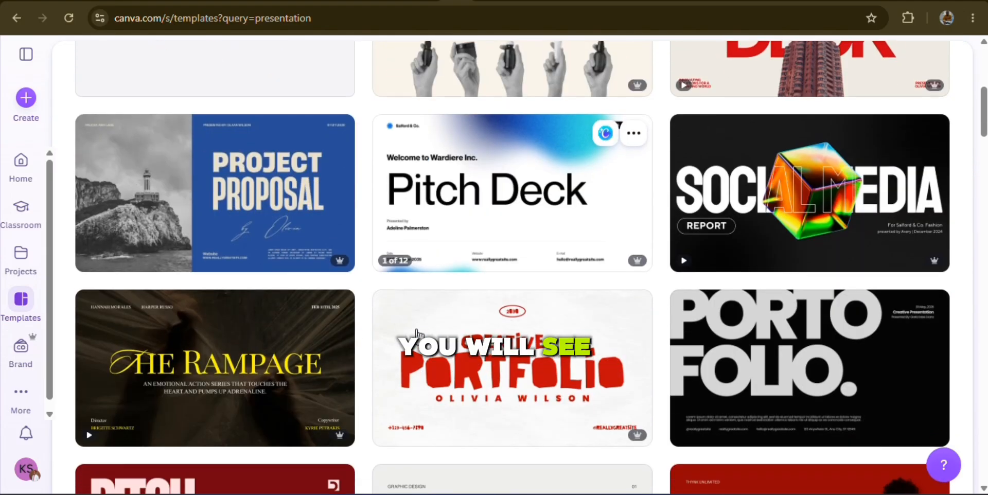
{"action": "scroll", "coordinate": [578, 410], "scroll_direction": "down", "scroll_amount": 7}
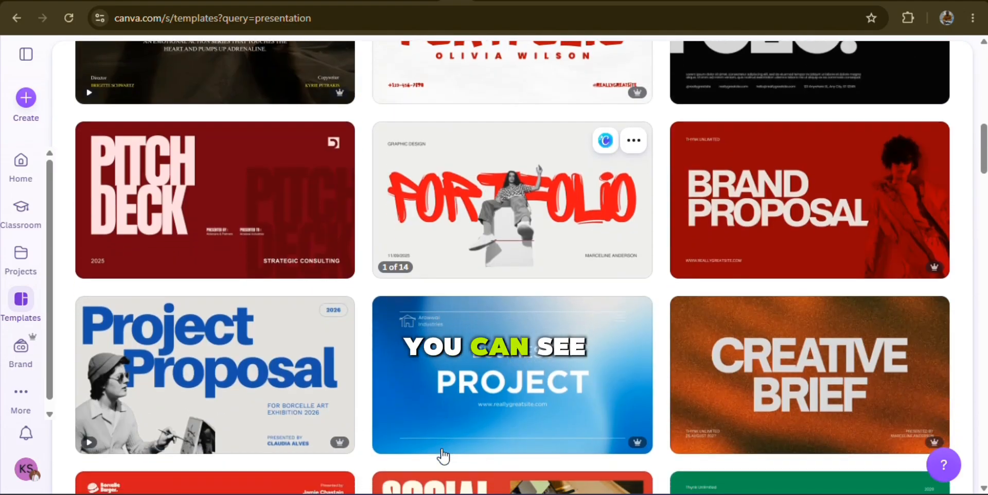
{"action": "scroll", "coordinate": [440, 455], "scroll_direction": "up", "scroll_amount": 6}
{"action": "scroll", "coordinate": [443, 455], "scroll_direction": "up", "scroll_amount": 7}
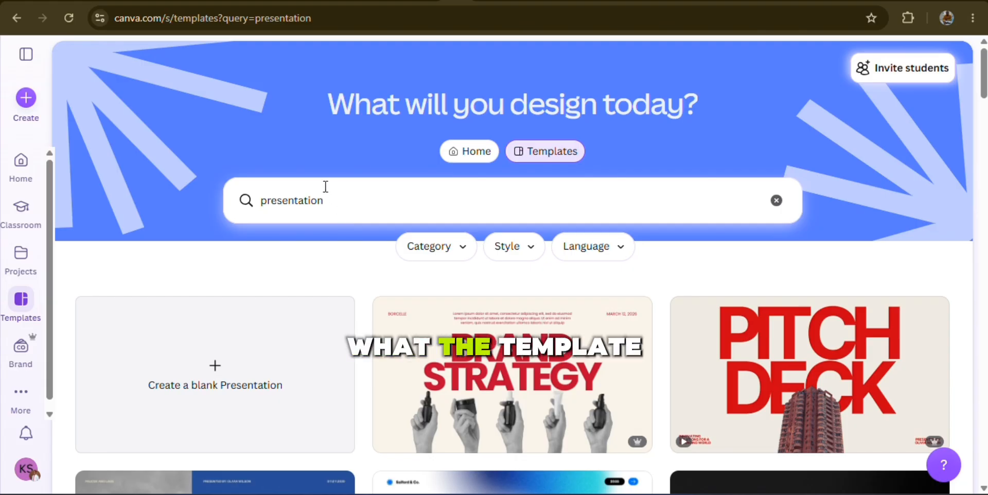
{"action": "left_click", "coordinate": [328, 203]}
{"action": "key", "text": "BackSpace"}
{"action": "key", "text": "BackSpace"}
{"action": "key", "text": "BackSpace"}
{"action": "key", "text": "BackSpace"}
{"action": "key", "text": "BackSpace"}
{"action": "key", "text": "BackSpace"}
{"action": "key", "text": "BackSpace"}
{"action": "key", "text": "BackSpace"}
{"action": "key", "text": "BackSpace"}
{"action": "key", "text": "BackSpace"}
{"action": "key", "text": "BackSpace"}
{"action": "key", "text": "BackSpace"}
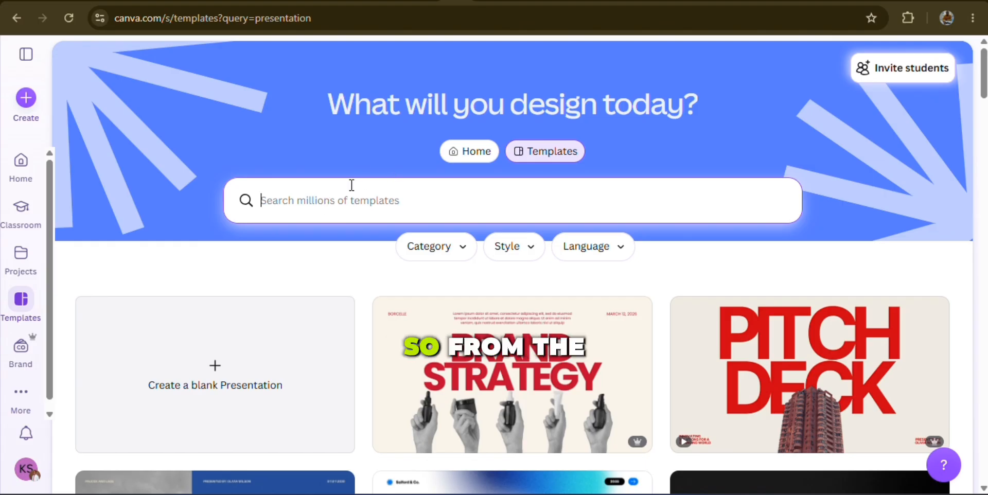
Open the Create a design window, look through the frequently used design types, and close it
{"action": "left_click", "coordinate": [27, 98]}
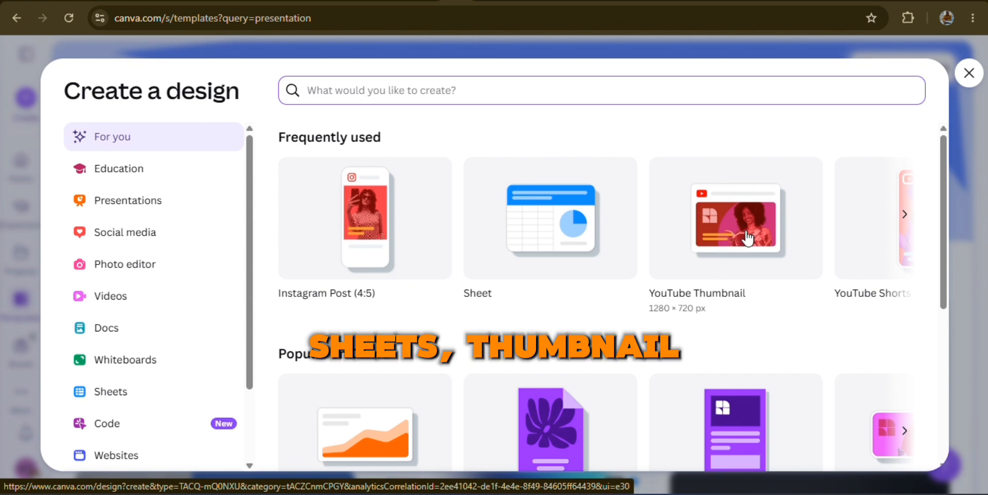
{"action": "scroll", "coordinate": [749, 234], "scroll_direction": "right", "scroll_amount": 3}
{"action": "scroll", "coordinate": [742, 236], "scroll_direction": "right", "scroll_amount": 3}
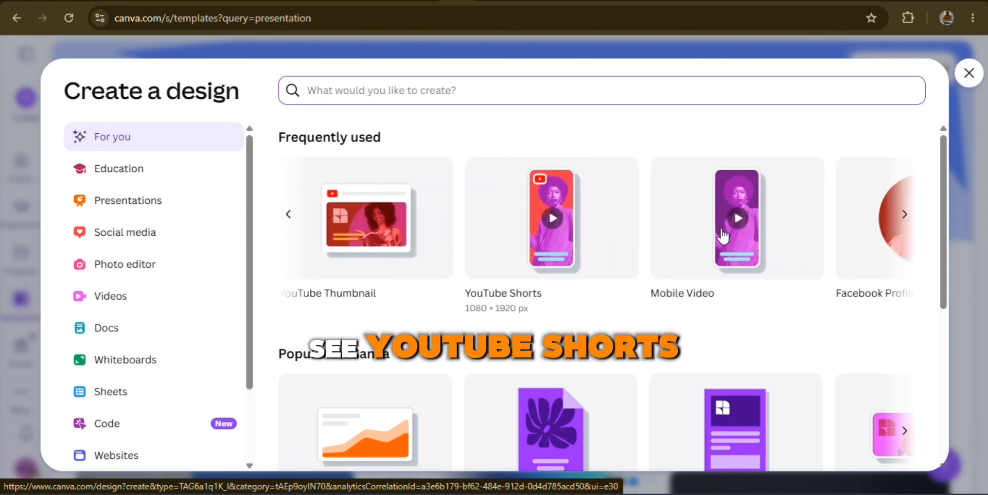
{"action": "scroll", "coordinate": [735, 234], "scroll_direction": "right", "scroll_amount": 2}
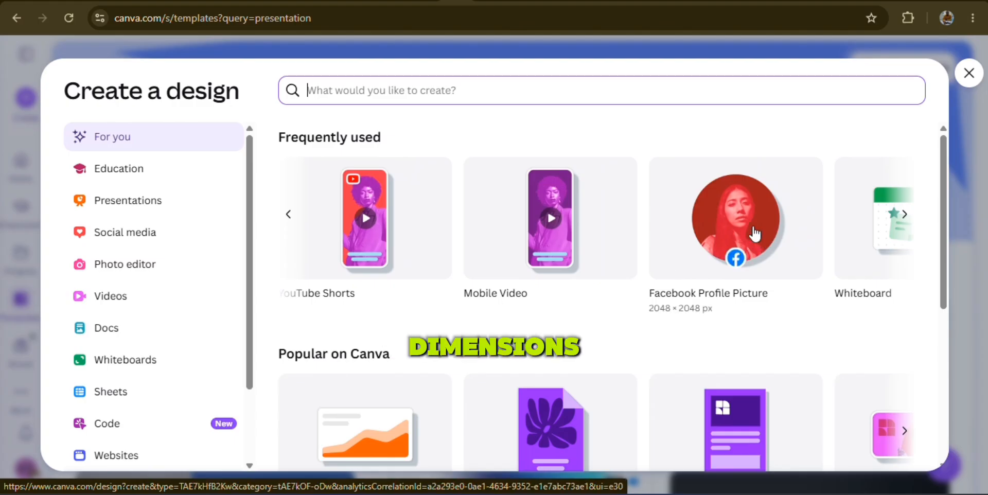
{"action": "scroll", "coordinate": [731, 232], "scroll_direction": "right", "scroll_amount": 2}
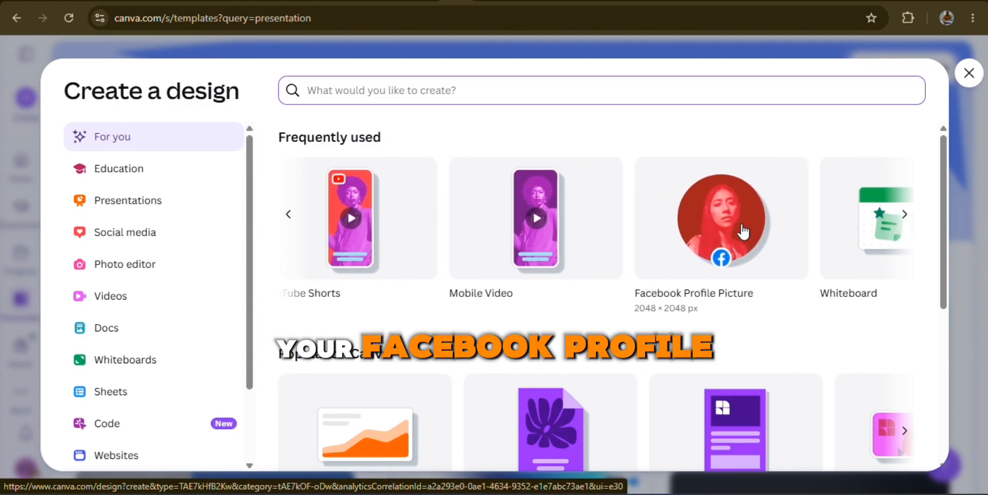
{"action": "scroll", "coordinate": [742, 230], "scroll_direction": "left", "scroll_amount": 3}
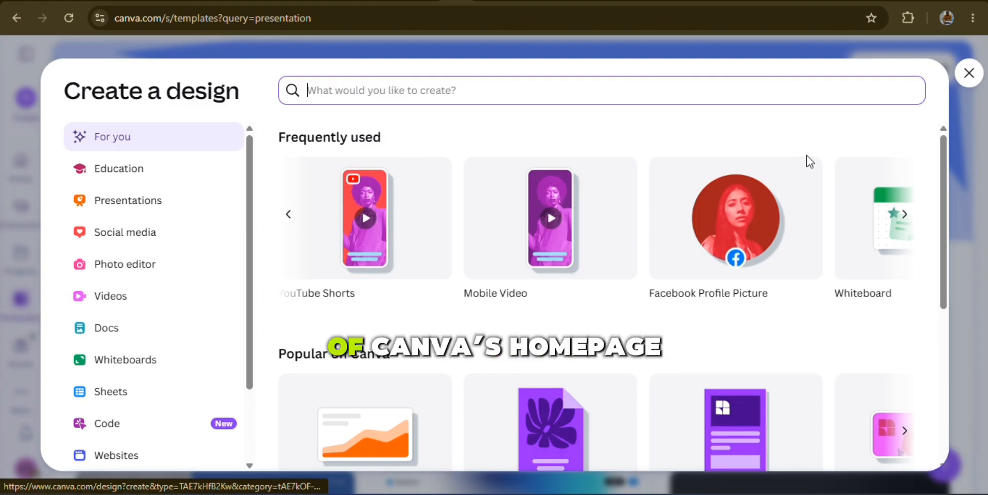
{"action": "left_click", "coordinate": [970, 75]}
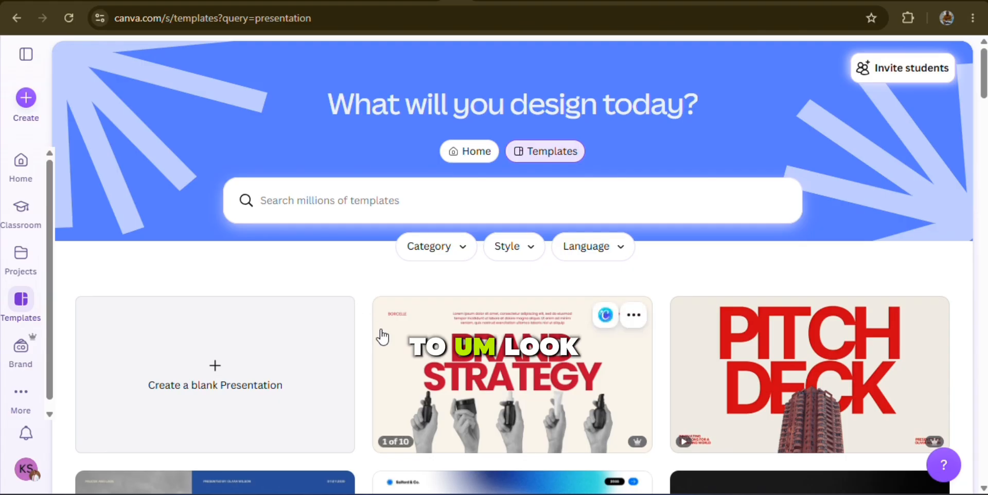
Open the All projects page and look through the recent designs, images and videos
{"action": "scroll", "coordinate": [383, 338], "scroll_direction": "down", "scroll_amount": 2}
{"action": "scroll", "coordinate": [382, 338], "scroll_direction": "up", "scroll_amount": 2}
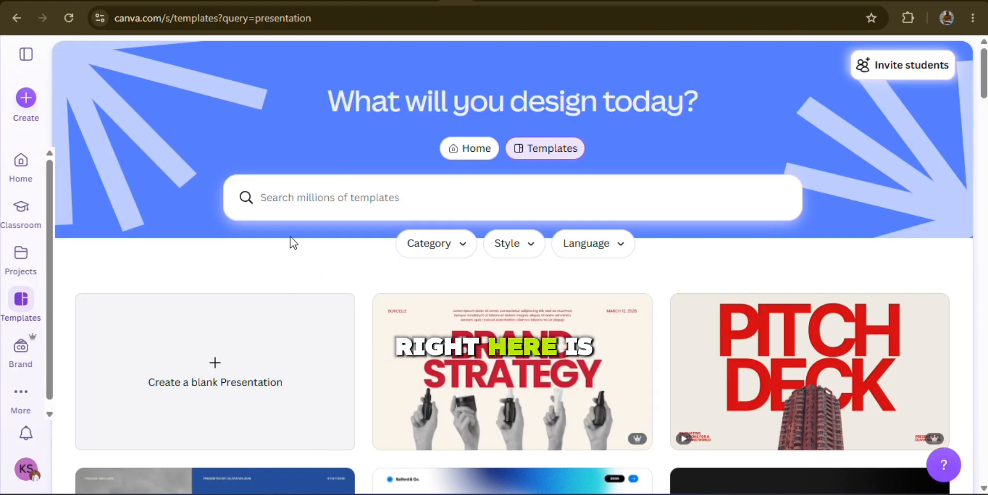
{"action": "left_click", "coordinate": [21, 256]}
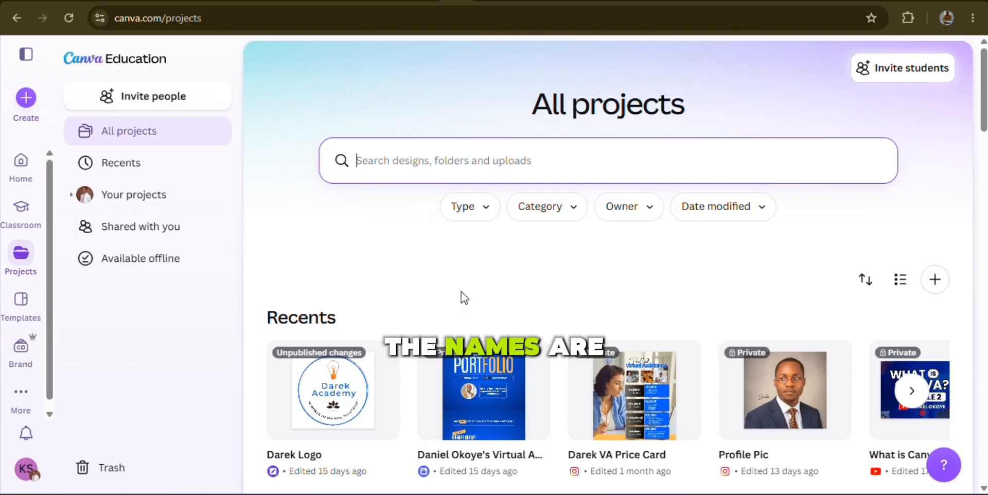
{"action": "scroll", "coordinate": [461, 292], "scroll_direction": "down", "scroll_amount": 15}
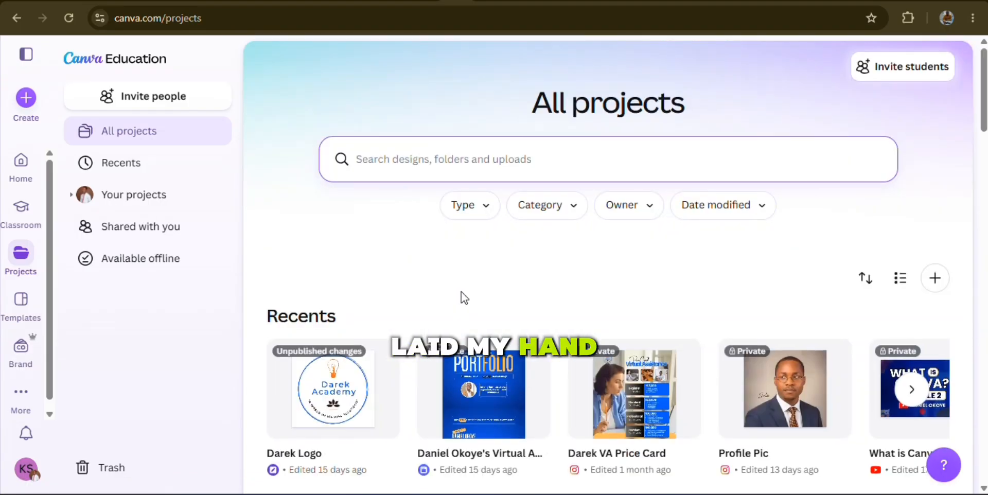
Create a new blank design with a custom size of 1080 × 1080 px
{"action": "scroll", "coordinate": [461, 296], "scroll_direction": "down", "scroll_amount": 6}
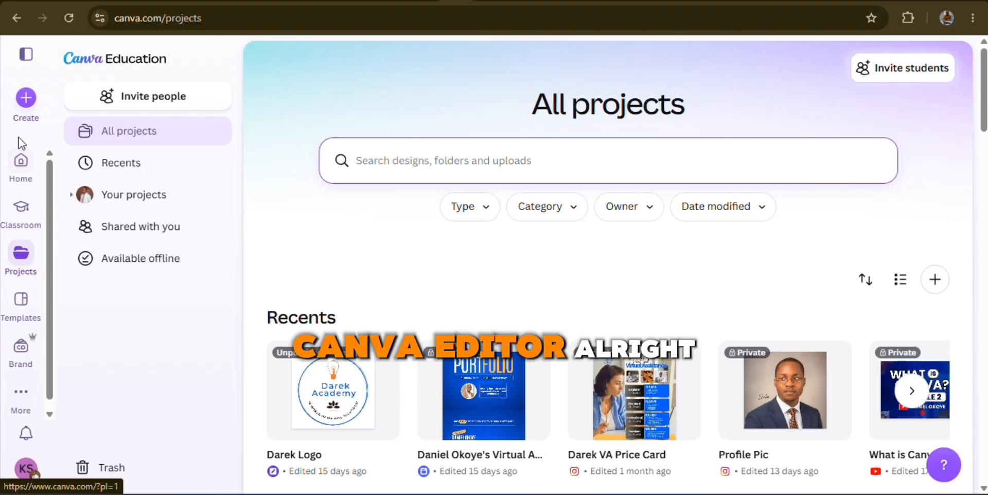
{"action": "left_click", "coordinate": [24, 100]}
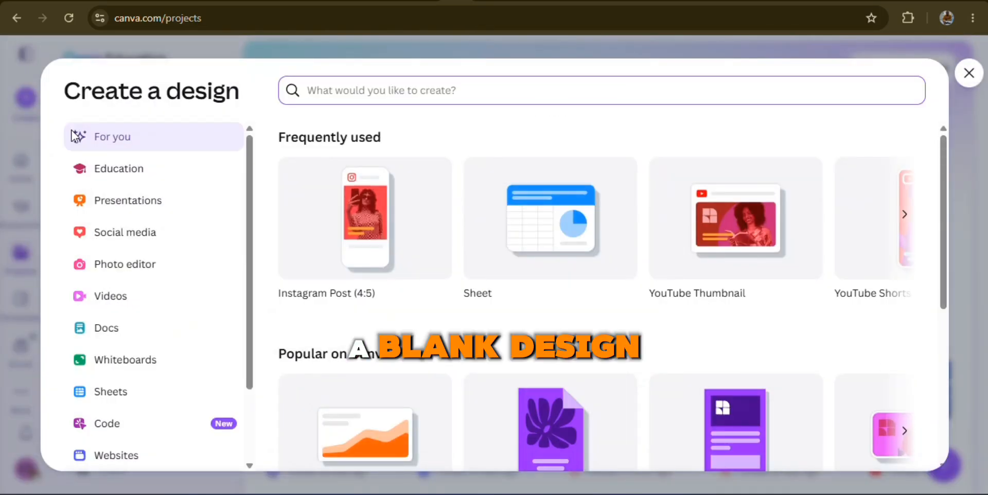
{"action": "scroll", "coordinate": [141, 380], "scroll_direction": "down", "scroll_amount": 3}
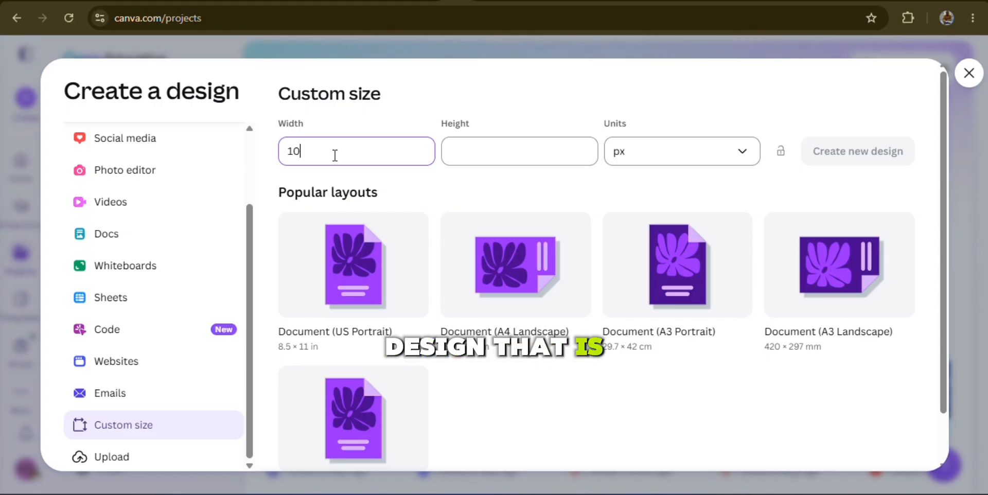
{"action": "type", "text": "80"}
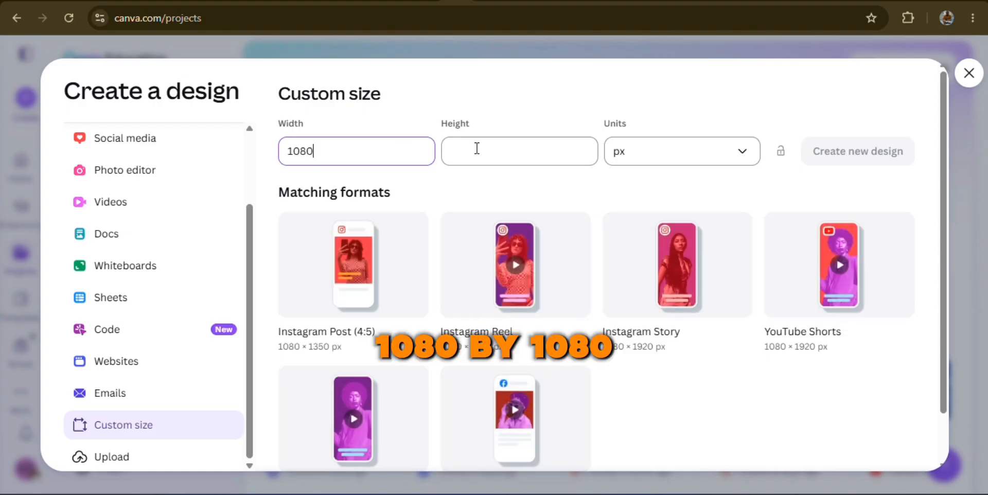
{"action": "type", "text": "1080"}
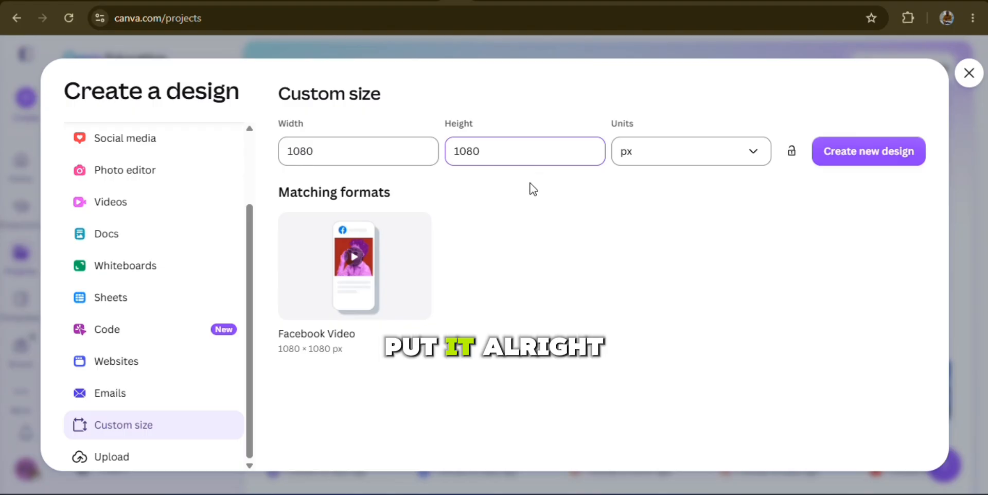
{"action": "left_click", "coordinate": [861, 160]}
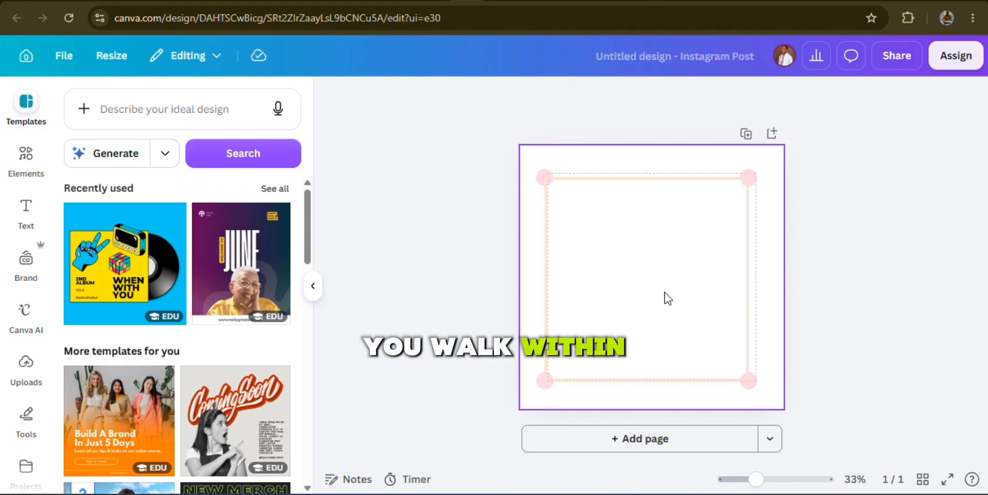
Select the blank page and look through the editor's side sections, from Templates down to Apps and Videos
{"action": "left_click", "coordinate": [642, 294]}
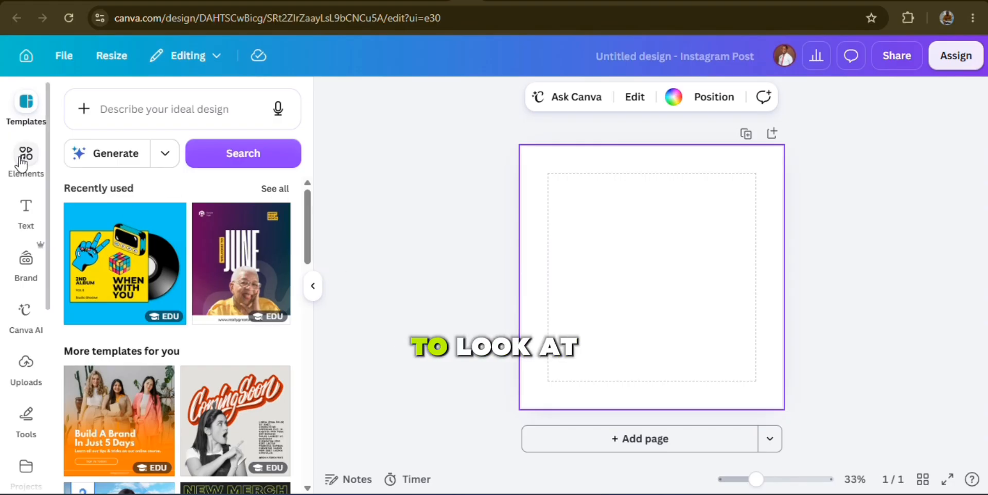
{"action": "scroll", "coordinate": [23, 268], "scroll_direction": "down", "scroll_amount": 4}
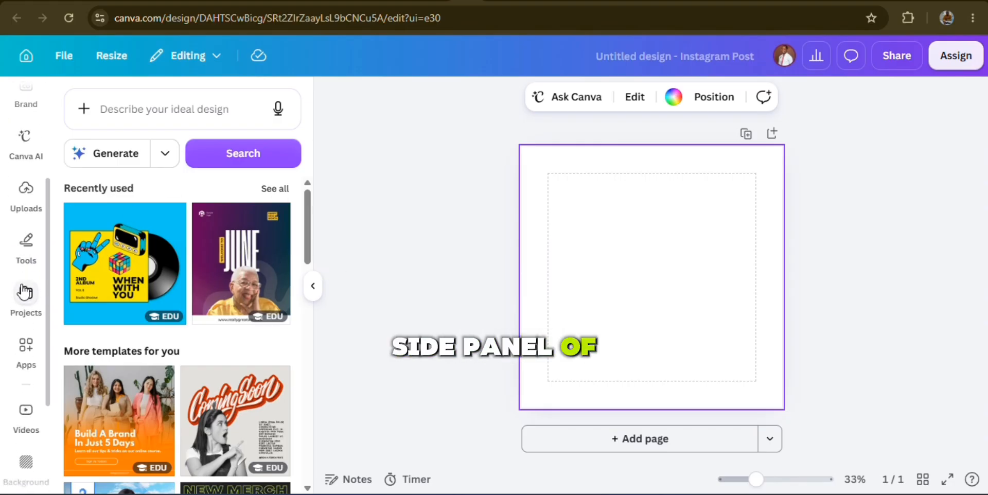
{"action": "scroll", "coordinate": [23, 292], "scroll_direction": "down", "scroll_amount": 2}
{"action": "scroll", "coordinate": [23, 292], "scroll_direction": "up", "scroll_amount": 6}
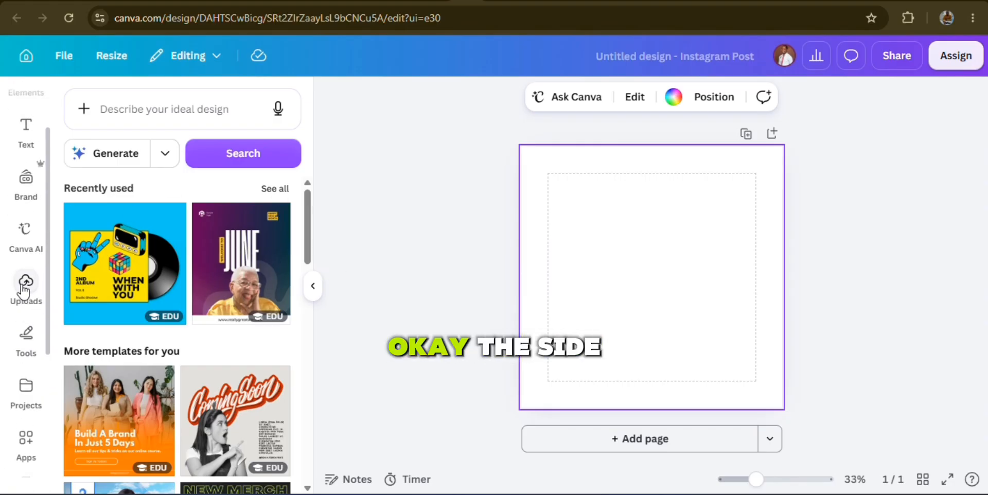
{"action": "scroll", "coordinate": [23, 292], "scroll_direction": "down", "scroll_amount": 2}
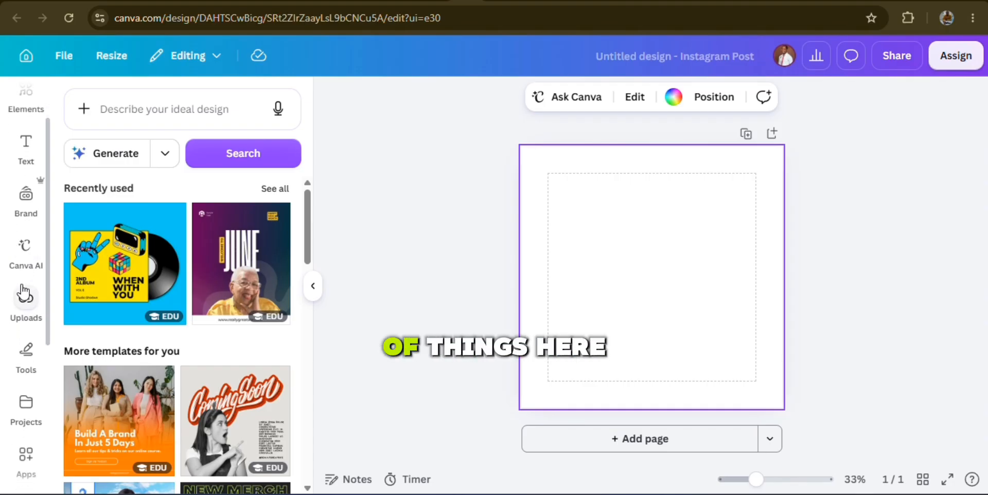
{"action": "scroll", "coordinate": [23, 288], "scroll_direction": "up", "scroll_amount": 2}
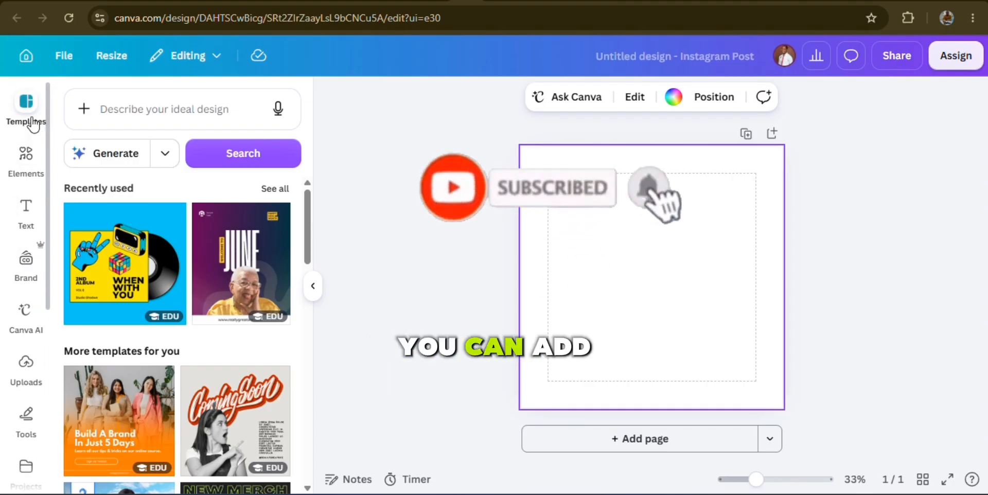
Search the elements library for "youtube"
{"action": "left_click", "coordinate": [24, 171]}
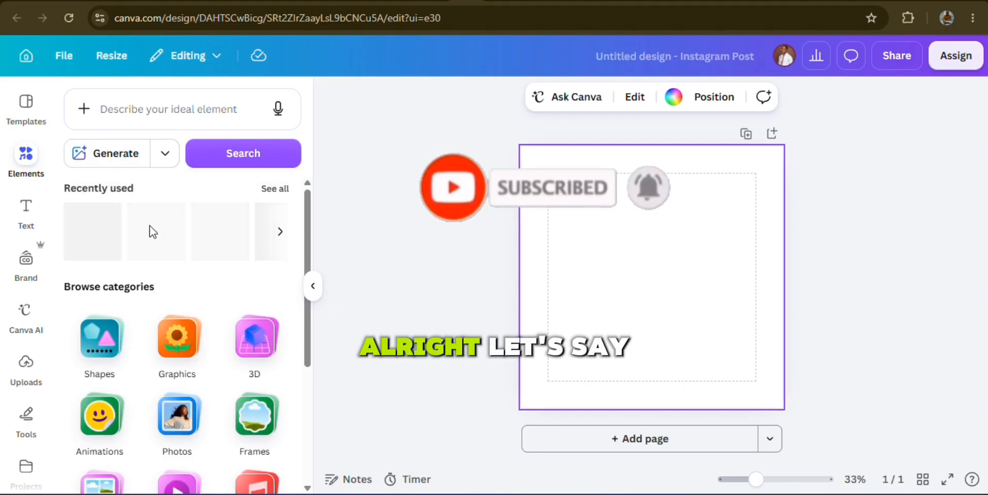
{"action": "left_click", "coordinate": [152, 109]}
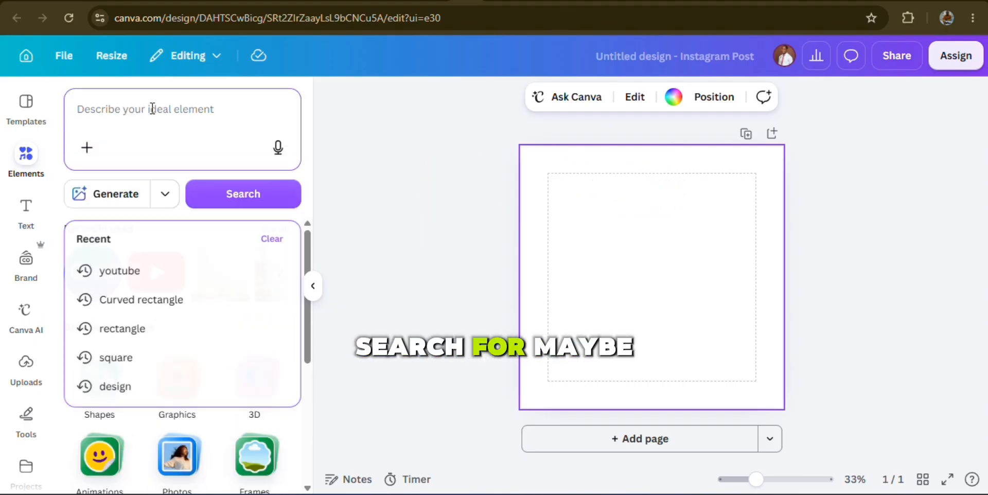
{"action": "type", "text": "youtube"}
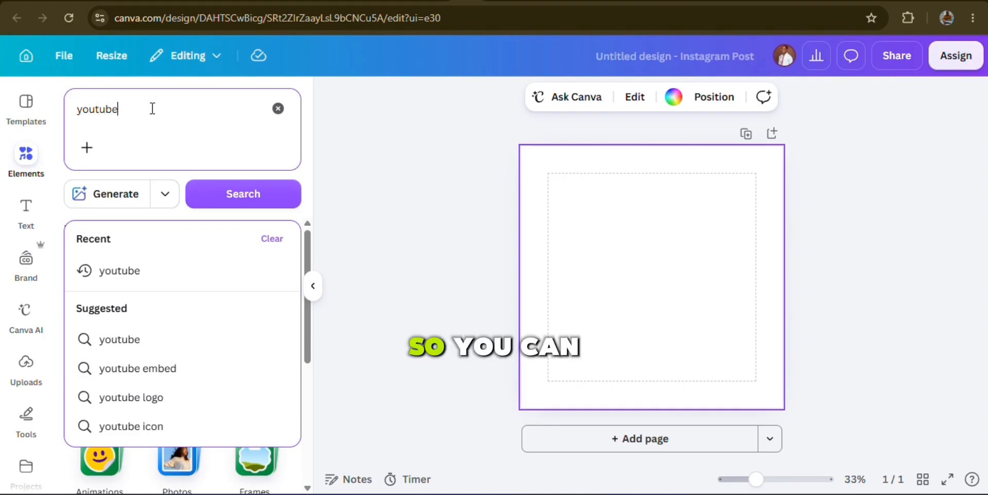
{"action": "key", "text": "Return"}
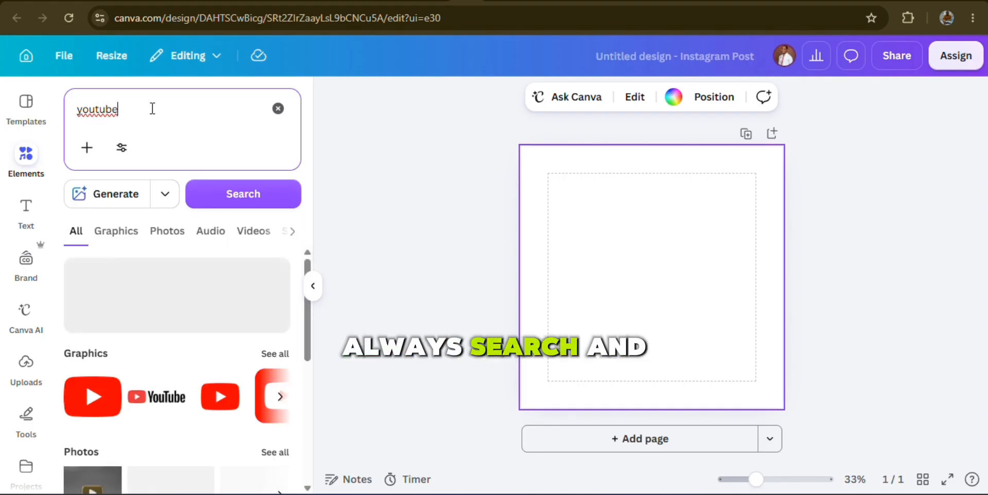
Add the red YouTube play-button graphic to the page and shrink it to a small icon near the page's centre
{"action": "scroll", "coordinate": [147, 393], "scroll_direction": "down", "scroll_amount": 2}
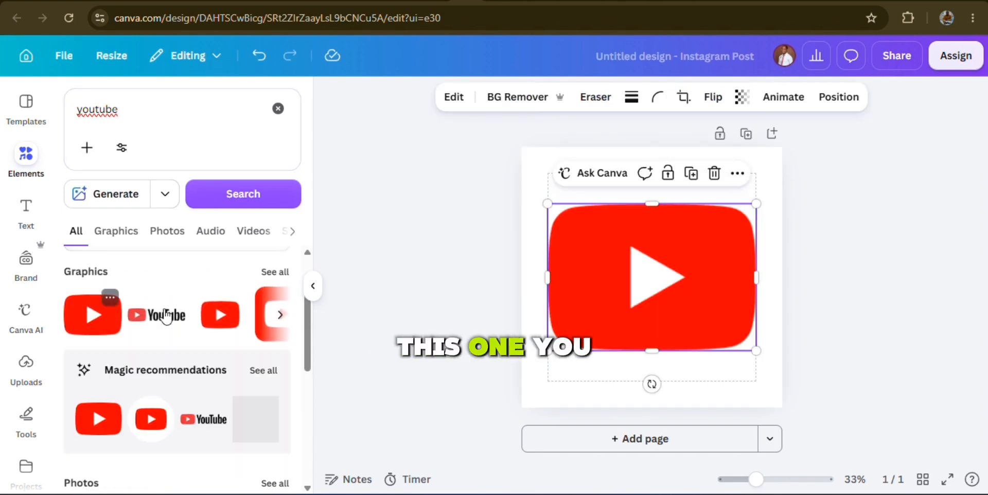
{"action": "left_click", "coordinate": [93, 313]}
{"action": "left_click_drag", "start_coordinate": [755, 351], "coordinate": [658, 268]}
Try the brand blue and black on the play-button graphic, and set its colour to the red photo colour
{"action": "left_click", "coordinate": [618, 96]}
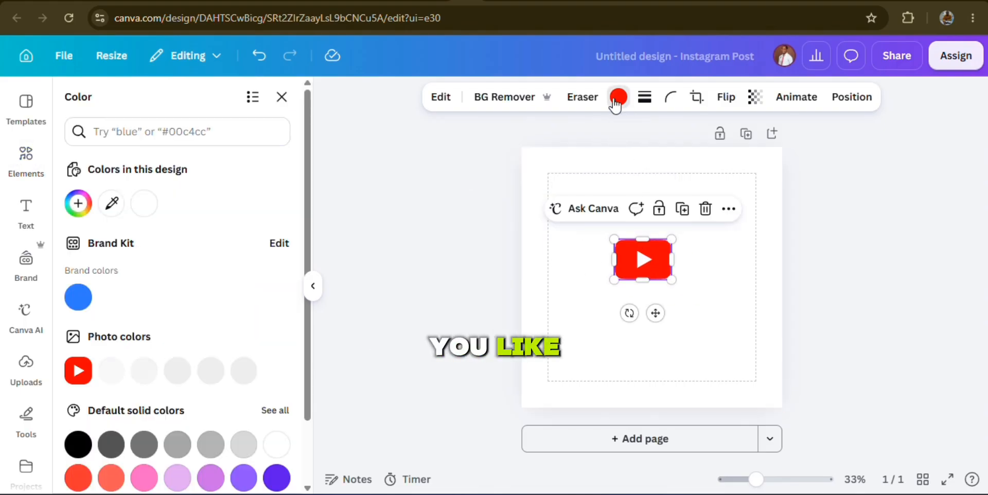
{"action": "left_click", "coordinate": [78, 298]}
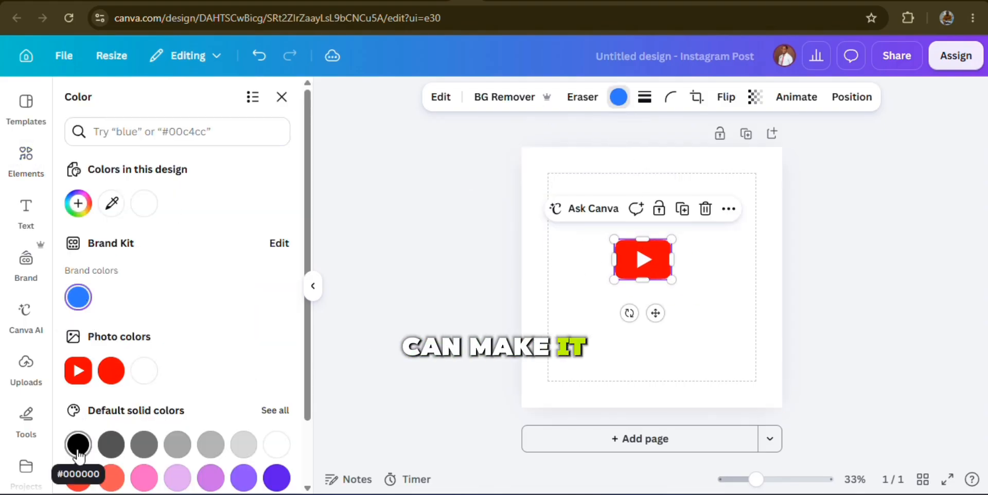
{"action": "left_click", "coordinate": [79, 445]}
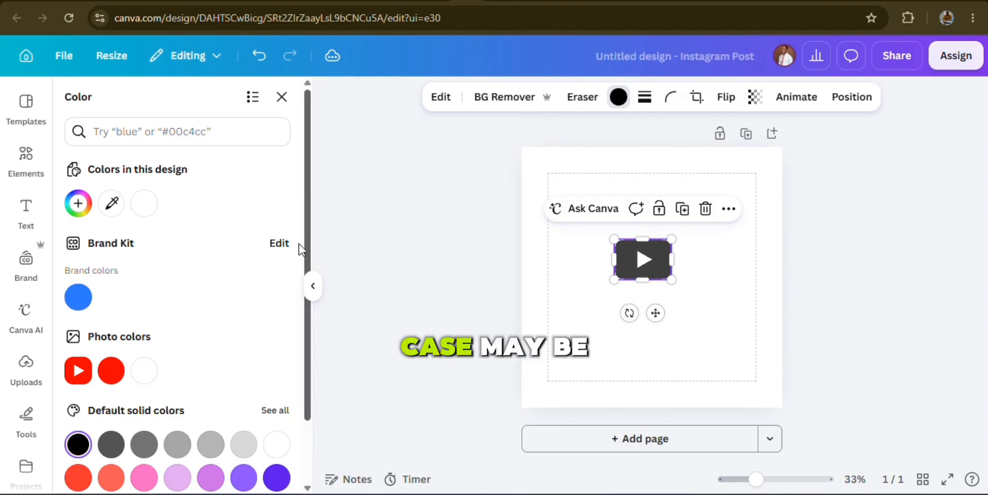
{"action": "left_click", "coordinate": [110, 371]}
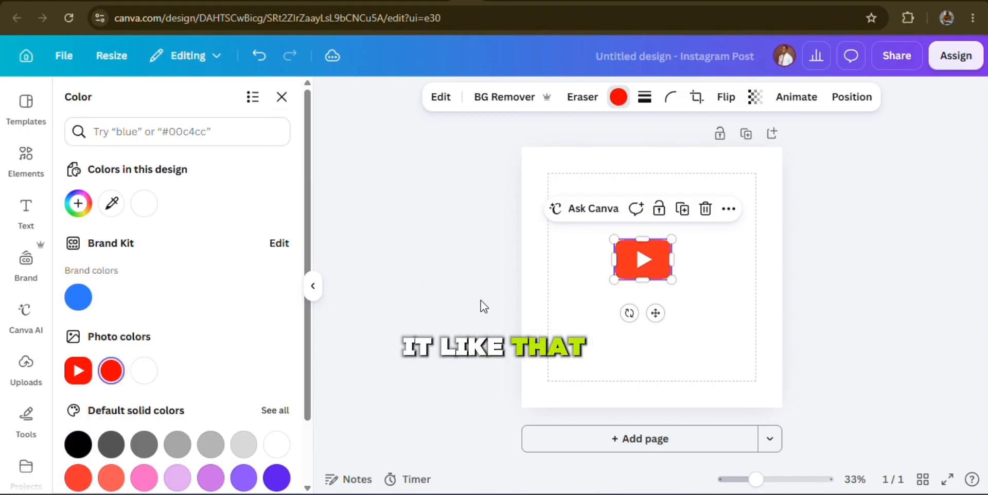
Add a text box, enlarge its text to about size 30.6, and enter "Youtube" in it
{"action": "left_click", "coordinate": [24, 221]}
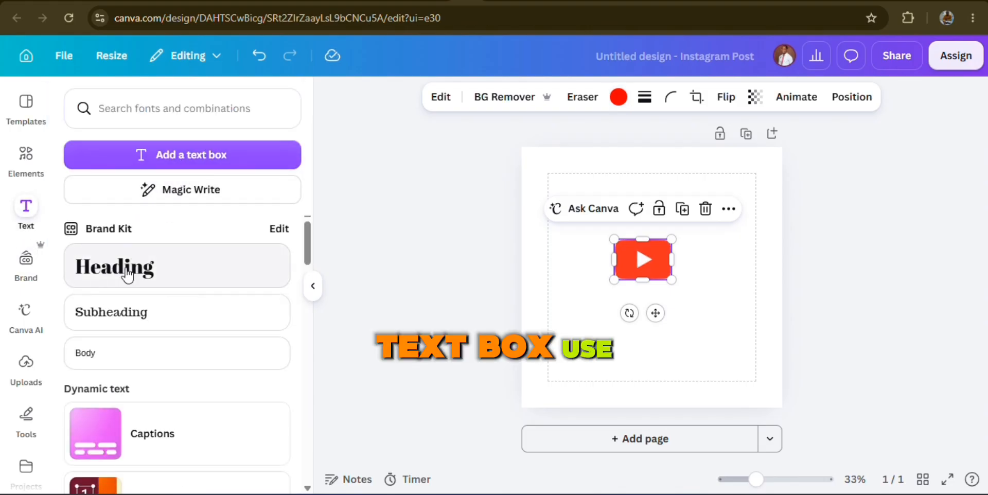
{"action": "left_click", "coordinate": [179, 155]}
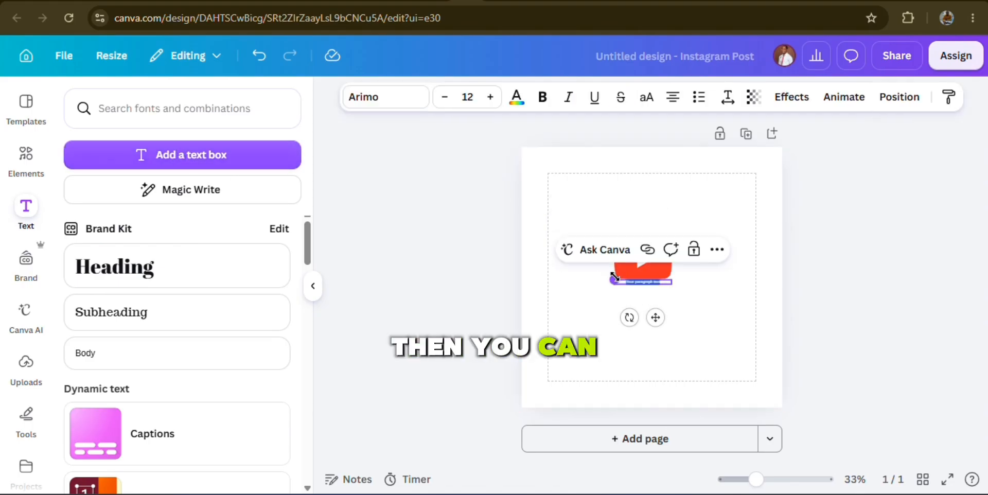
{"action": "left_click_drag", "start_coordinate": [612, 276], "coordinate": [525, 273]}
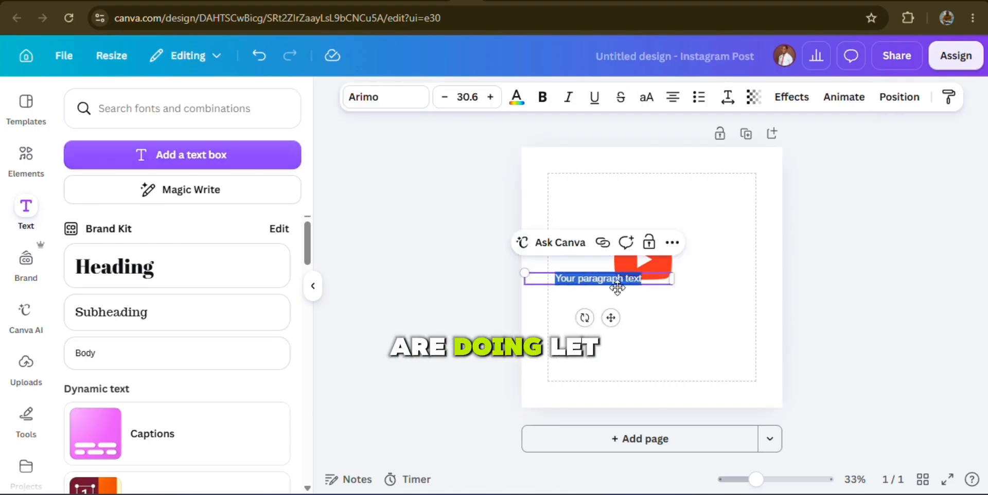
{"action": "type", "text": "You"}
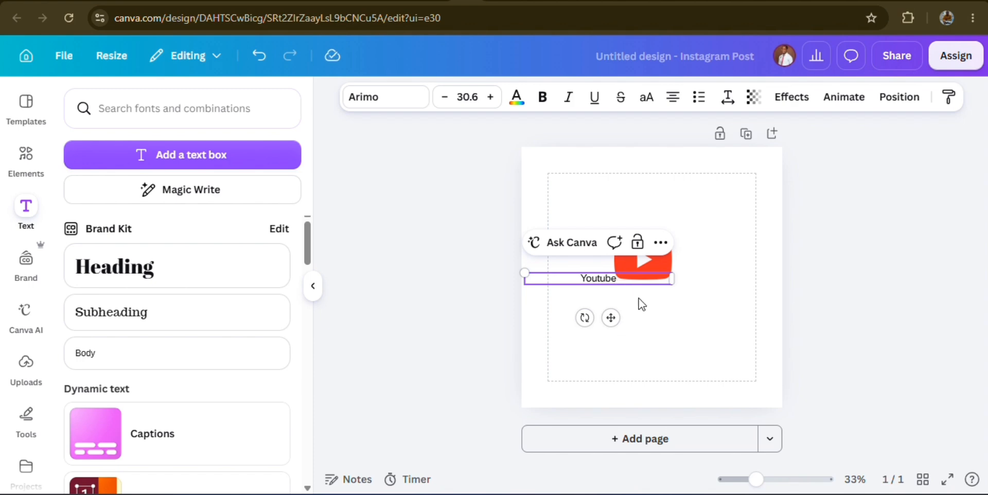
{"action": "type", "text": "tube"}
Fit the "Youtube" text box to its text, enlarge it to about size 103, and centre it just below the play-button graphic
{"action": "left_click_drag", "start_coordinate": [672, 278], "coordinate": [574, 283]}
{"action": "left_click_drag", "start_coordinate": [562, 317], "coordinate": [656, 339]}
{"action": "left_click_drag", "start_coordinate": [617, 294], "coordinate": [505, 267]}
{"action": "left_click_drag", "start_coordinate": [599, 340], "coordinate": [664, 358]}
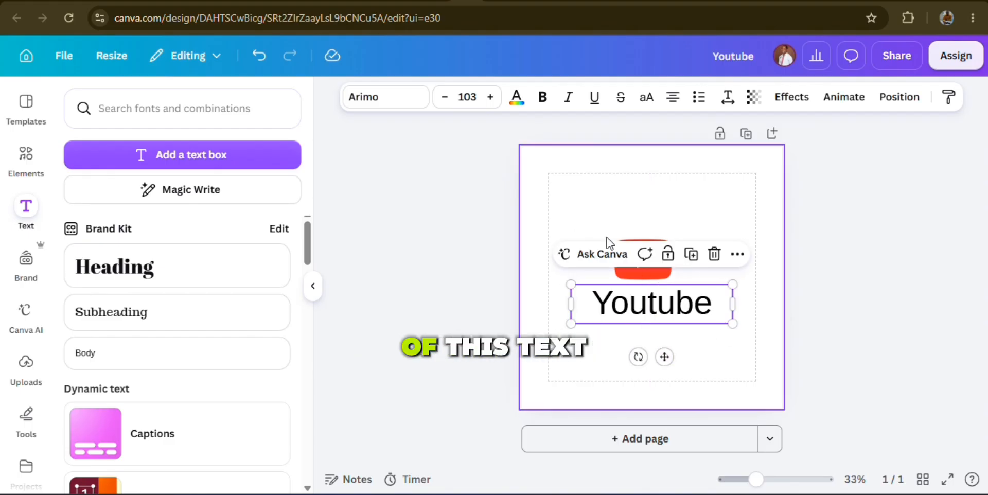
Try red, dark blue, black and orange as solid colours for the "Youtube" text
{"action": "left_click", "coordinate": [514, 100]}
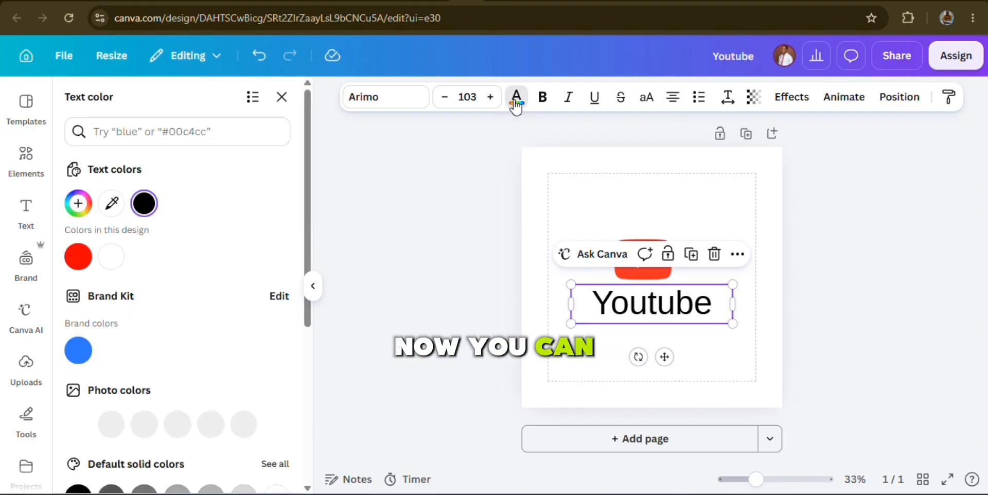
{"action": "left_click", "coordinate": [77, 257]}
{"action": "scroll", "coordinate": [147, 350], "scroll_direction": "down", "scroll_amount": 2}
{"action": "scroll", "coordinate": [144, 349], "scroll_direction": "down", "scroll_amount": 1}
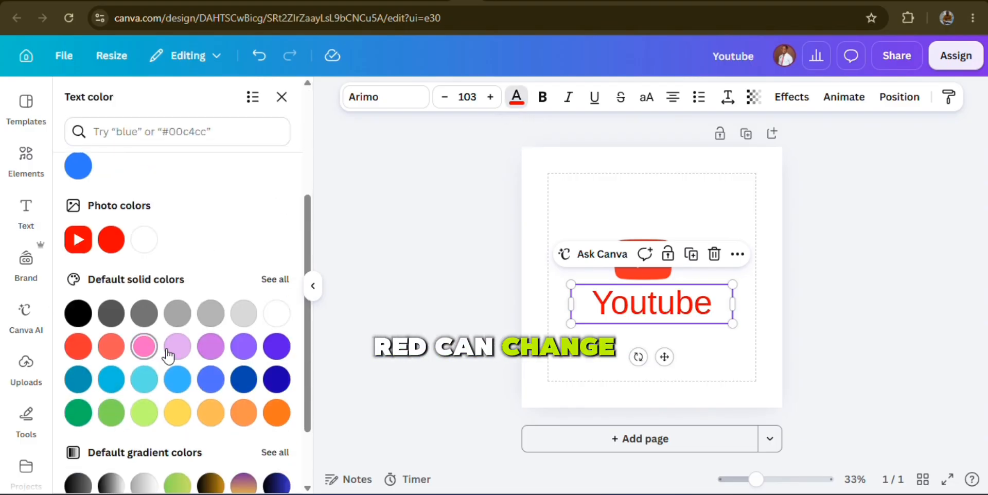
{"action": "left_click", "coordinate": [278, 384]}
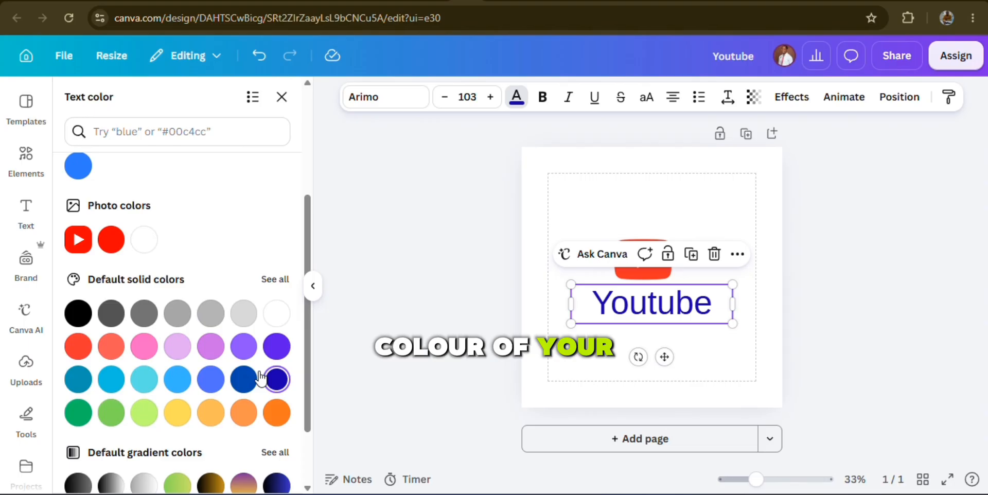
{"action": "left_click", "coordinate": [82, 317]}
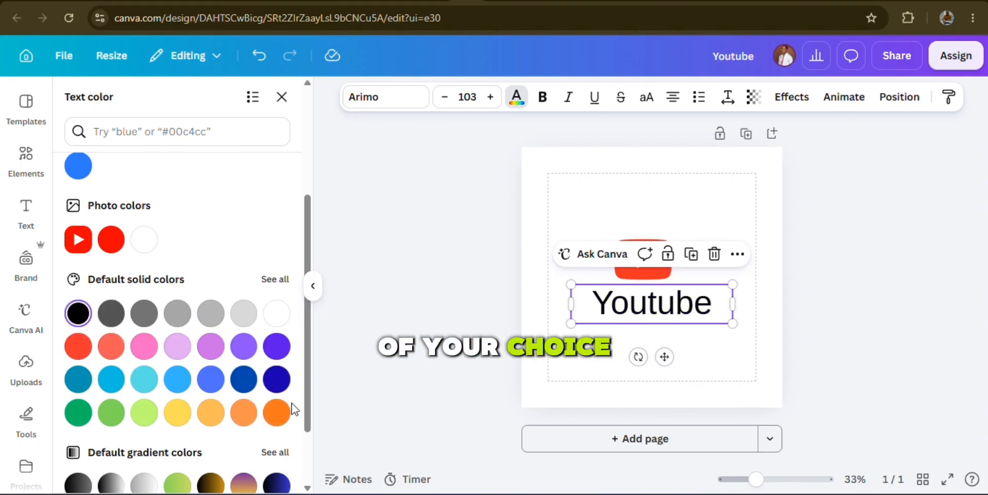
{"action": "left_click", "coordinate": [270, 423]}
Try the purple-to-yellow gradient on the "Youtube" text, and apply the black-to-blue default gradient
{"action": "scroll", "coordinate": [180, 435], "scroll_direction": "down", "scroll_amount": 1}
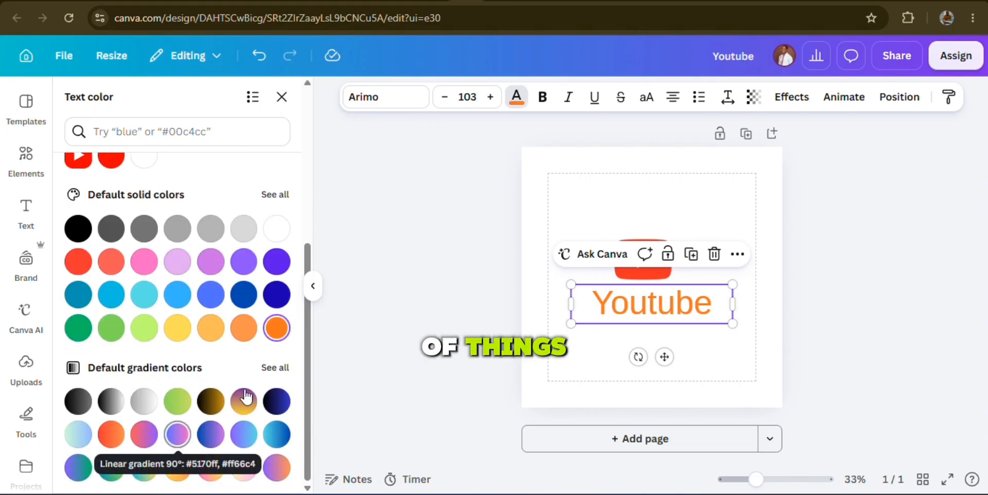
{"action": "left_click", "coordinate": [250, 409]}
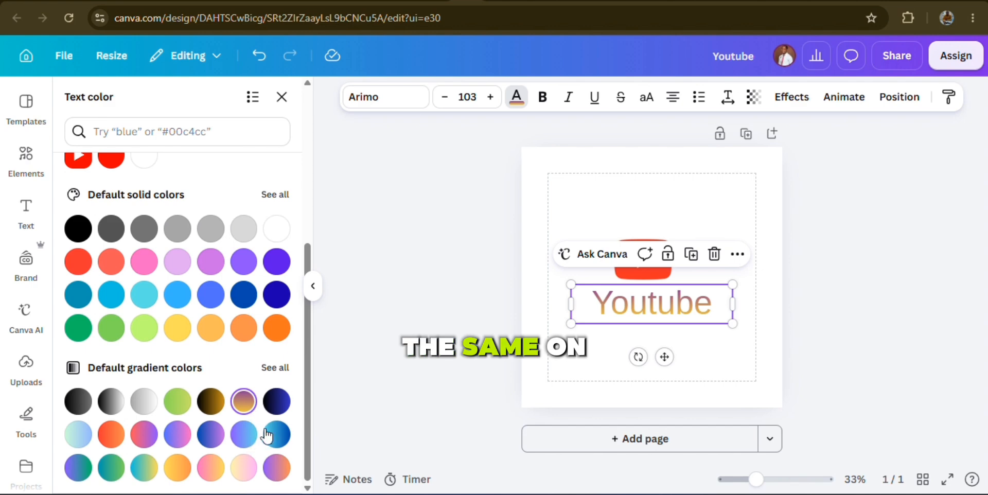
{"action": "left_click", "coordinate": [277, 402]}
{"action": "key", "text": "Escape"}
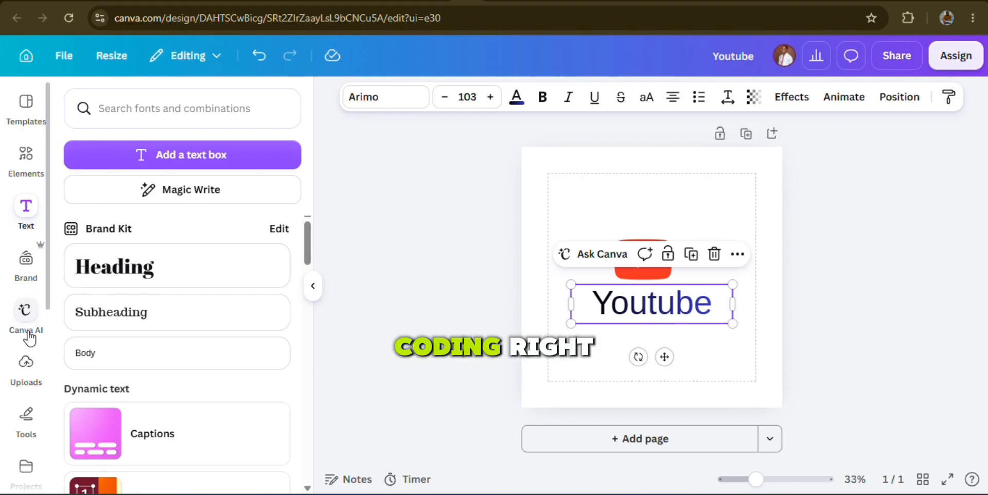
Open the uploads area and look through the uploaded images
{"action": "left_click", "coordinate": [26, 377]}
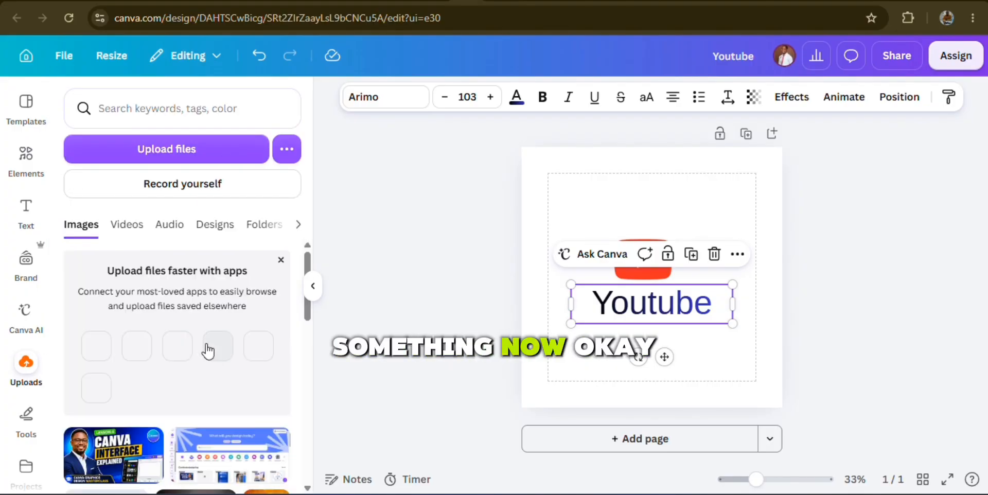
{"action": "scroll", "coordinate": [210, 449], "scroll_direction": "down", "scroll_amount": 3}
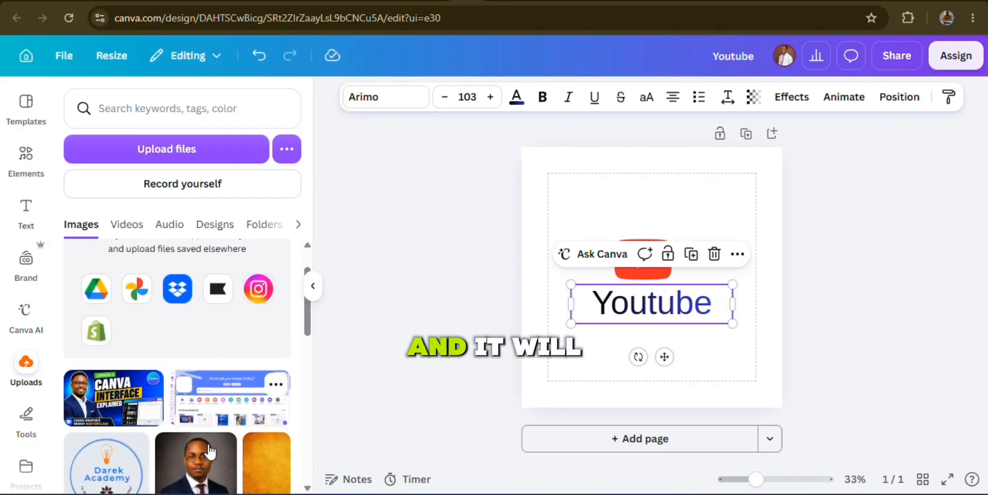
{"action": "scroll", "coordinate": [216, 446], "scroll_direction": "down", "scroll_amount": 1}
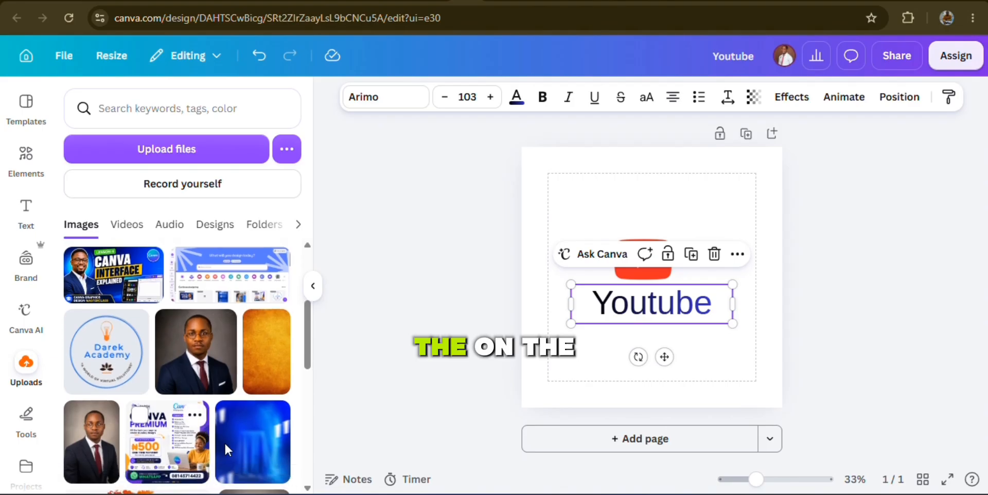
Add the blue abstract image from the uploads to the design and set it as the page background
{"action": "left_click", "coordinate": [249, 456]}
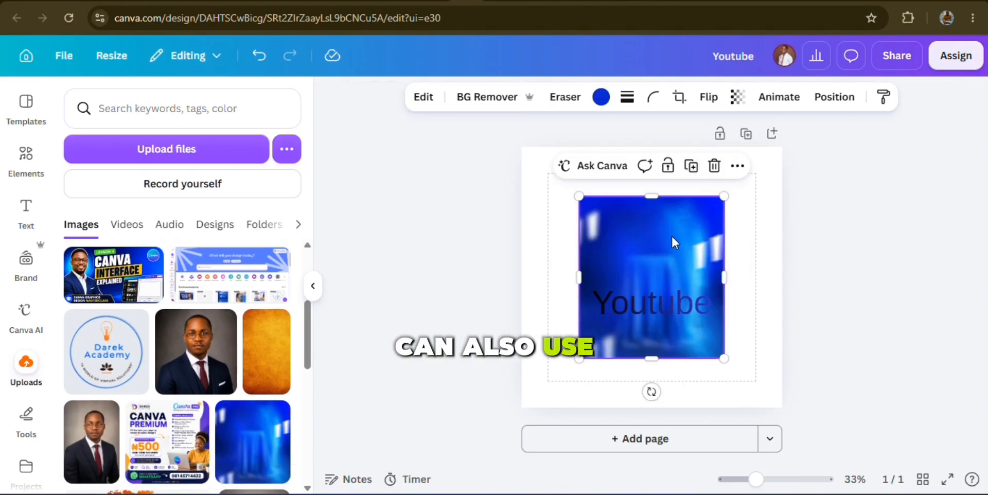
{"action": "left_click", "coordinate": [738, 166]}
{"action": "scroll", "coordinate": [804, 318], "scroll_direction": "down", "scroll_amount": 3}
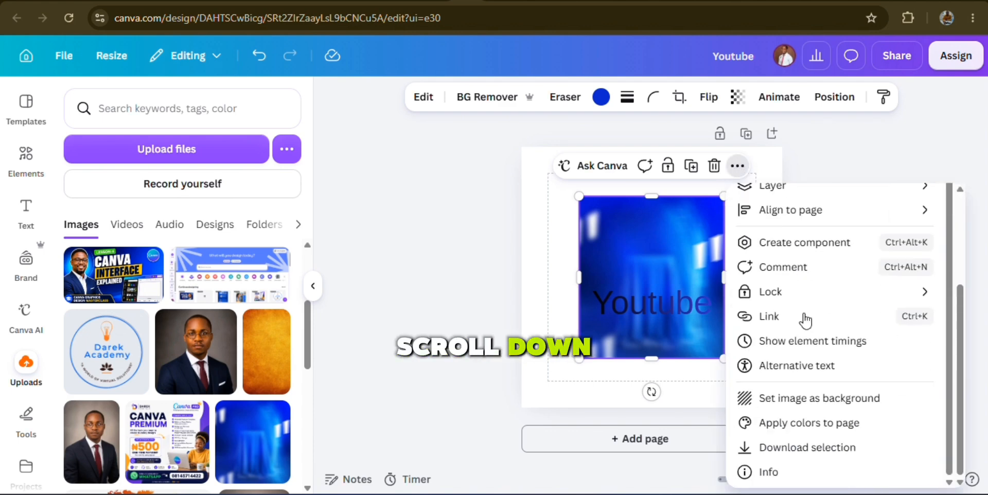
{"action": "left_click", "coordinate": [818, 402]}
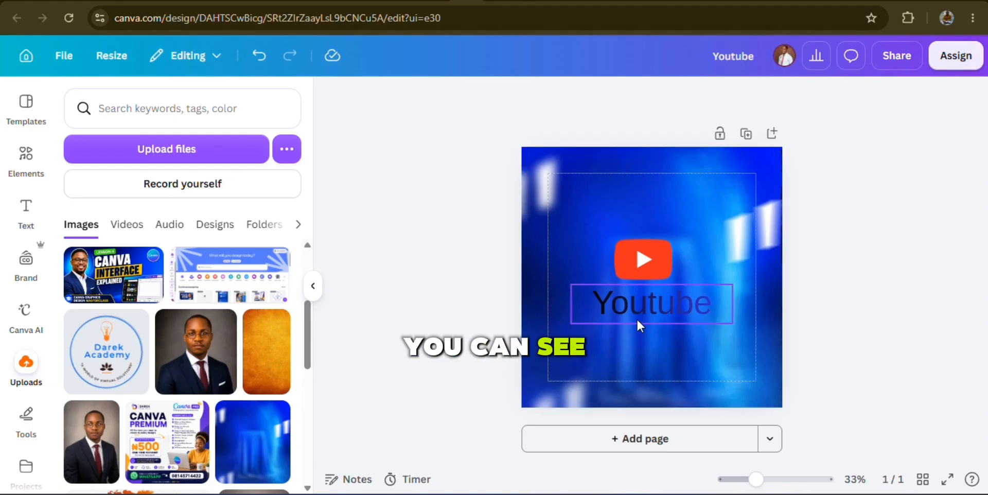
Change the "Youtube" text colour to white and deselect the text
{"action": "left_click", "coordinate": [654, 304]}
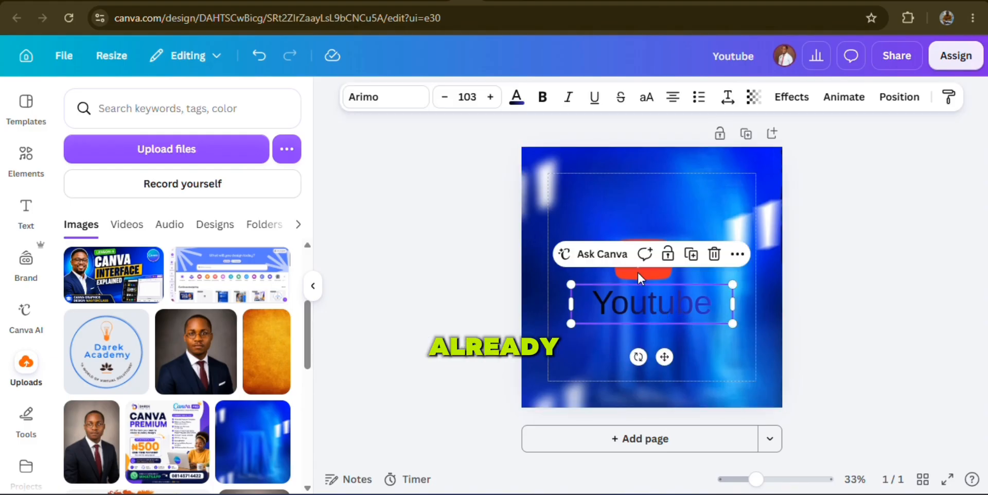
{"action": "left_click", "coordinate": [516, 97]}
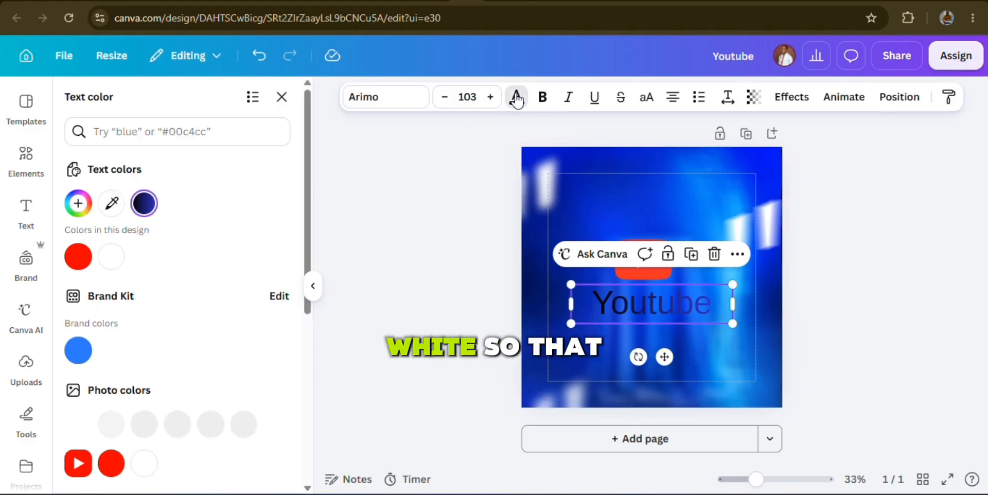
{"action": "left_click", "coordinate": [110, 260]}
{"action": "left_click", "coordinate": [438, 294]}
{"action": "left_click", "coordinate": [439, 294]}
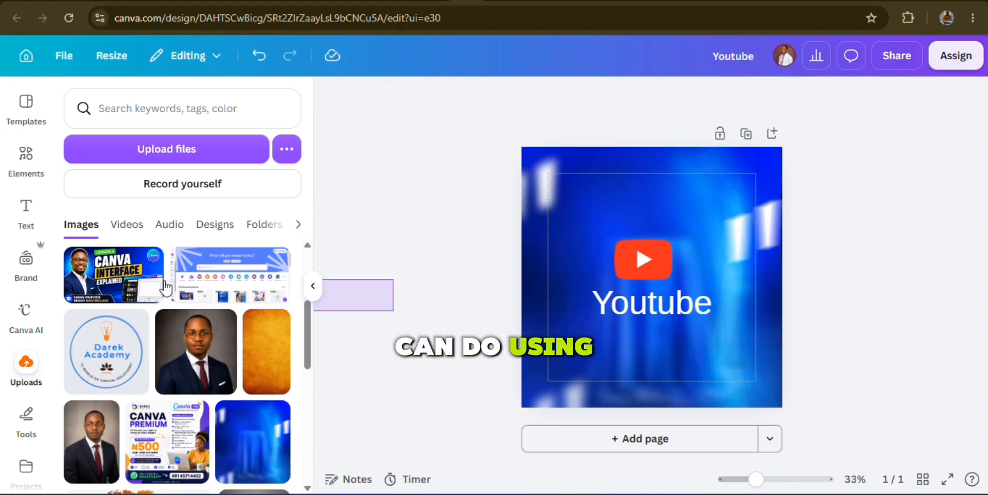
Try the beige country-road, blurred café and blue candlestick-chart images from the background library on the page
{"action": "scroll", "coordinate": [23, 361], "scroll_direction": "down", "scroll_amount": 1}
{"action": "scroll", "coordinate": [23, 386], "scroll_direction": "down", "scroll_amount": 5}
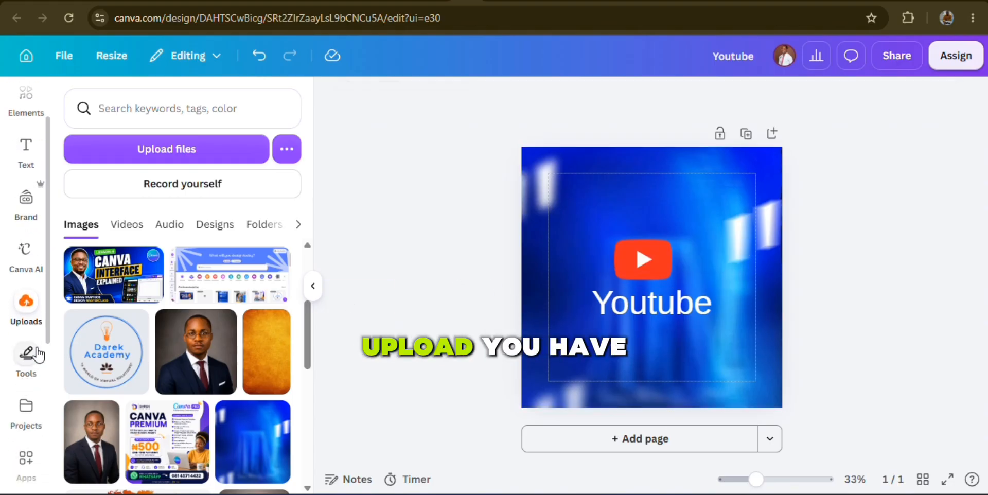
{"action": "scroll", "coordinate": [18, 414], "scroll_direction": "down", "scroll_amount": 3}
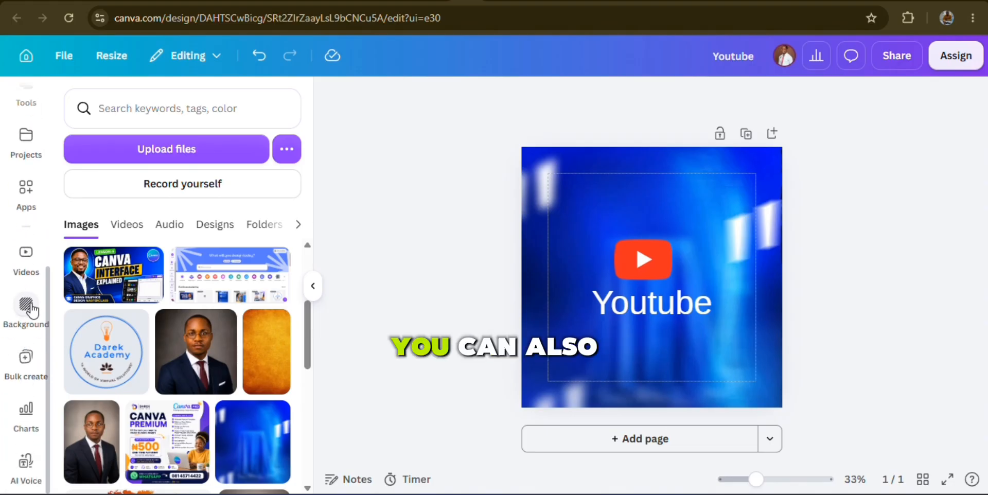
{"action": "left_click", "coordinate": [26, 330]}
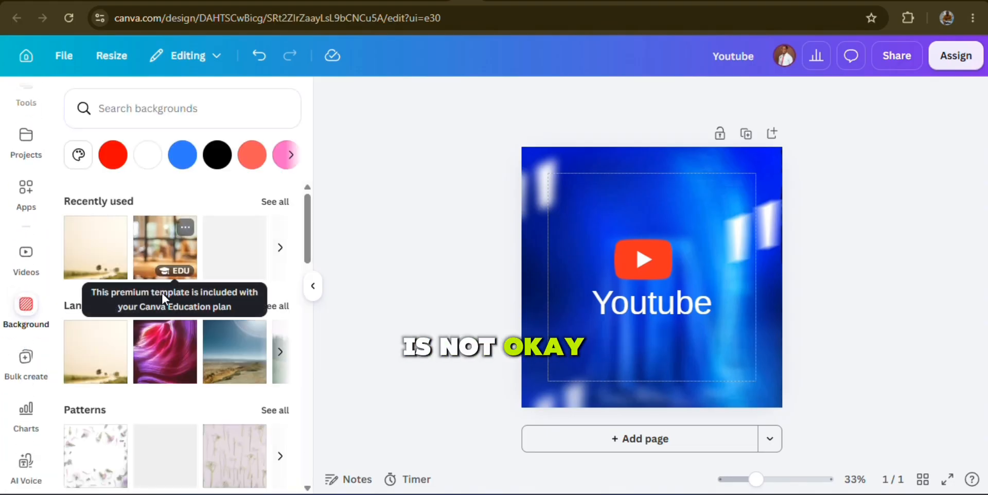
{"action": "left_click", "coordinate": [95, 253]}
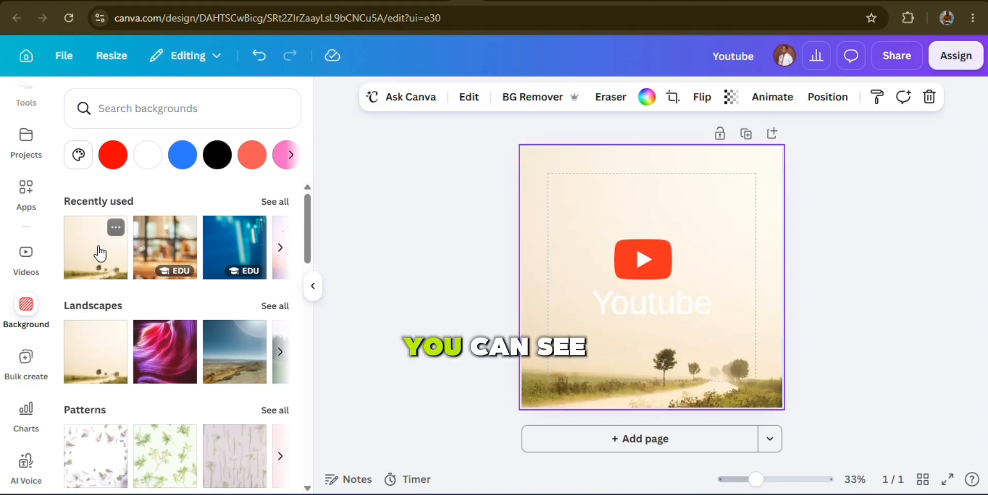
{"action": "left_click", "coordinate": [166, 256]}
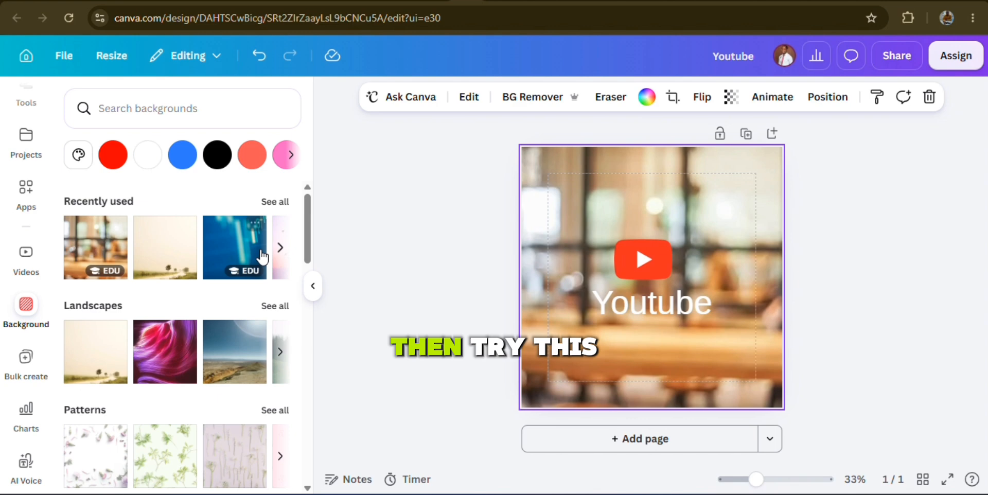
{"action": "left_click", "coordinate": [234, 259]}
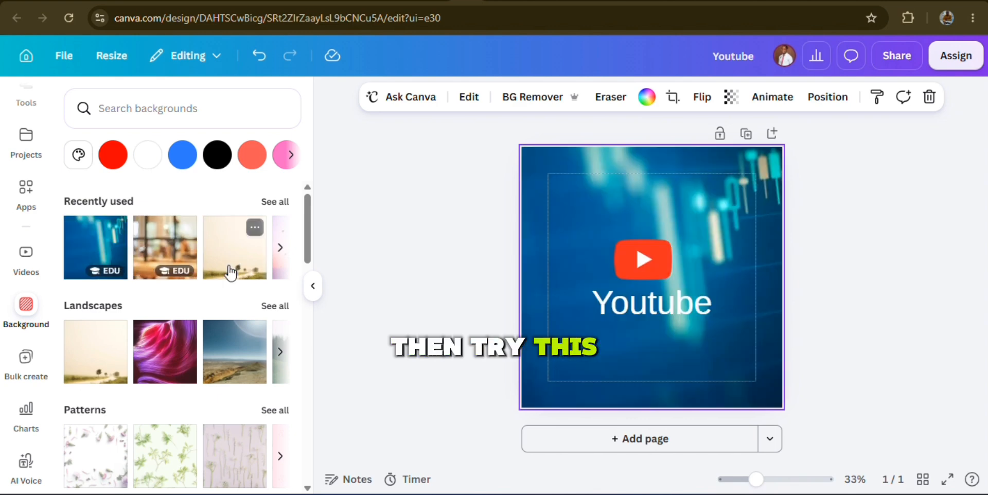
Apply the pink and purple swirl image from the Landscapes backgrounds and browse the other available backgrounds
{"action": "left_click", "coordinate": [178, 363]}
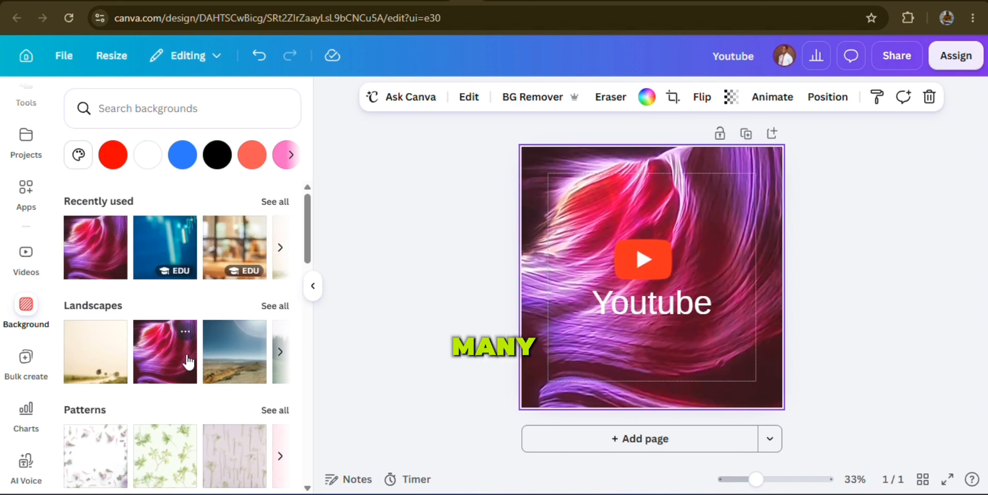
{"action": "scroll", "coordinate": [177, 419], "scroll_direction": "down", "scroll_amount": 5}
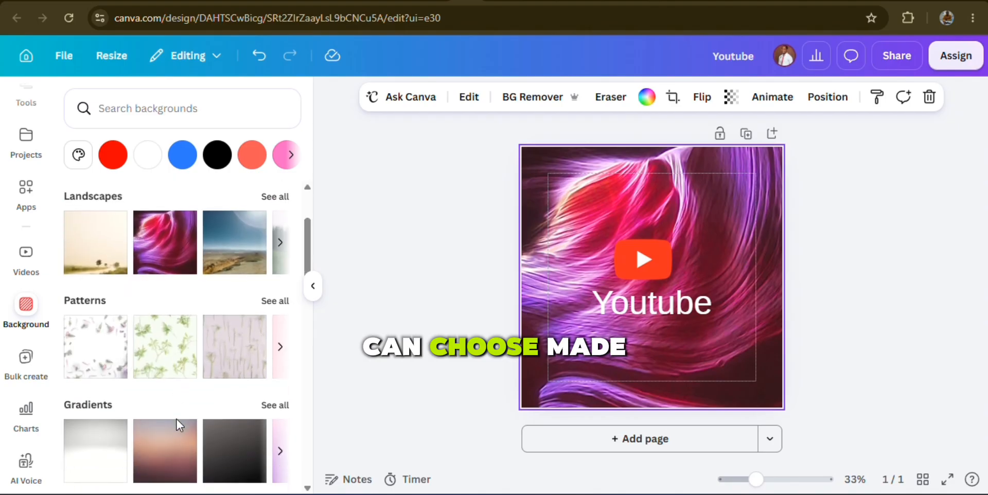
{"action": "scroll", "coordinate": [178, 426], "scroll_direction": "up", "scroll_amount": 3}
{"action": "scroll", "coordinate": [178, 426], "scroll_direction": "up", "scroll_amount": 2}
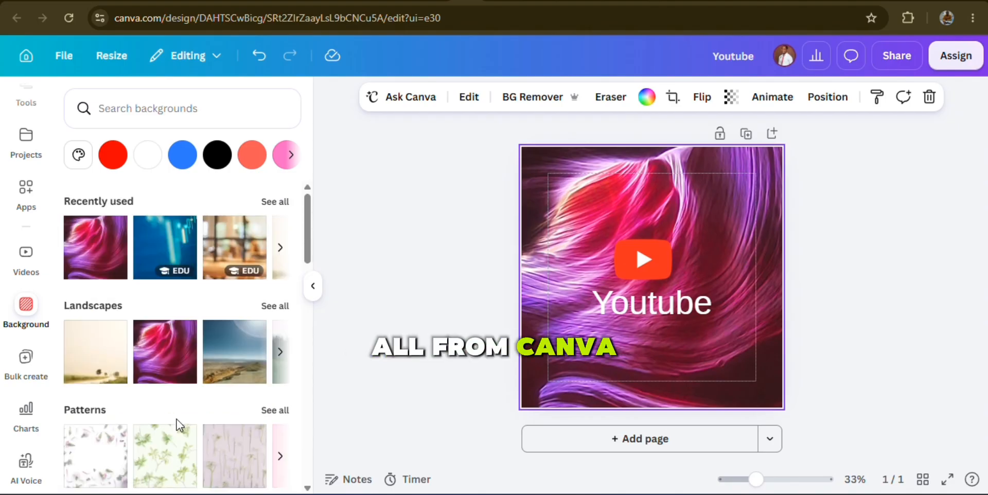
{"action": "scroll", "coordinate": [177, 419], "scroll_direction": "down", "scroll_amount": 10}
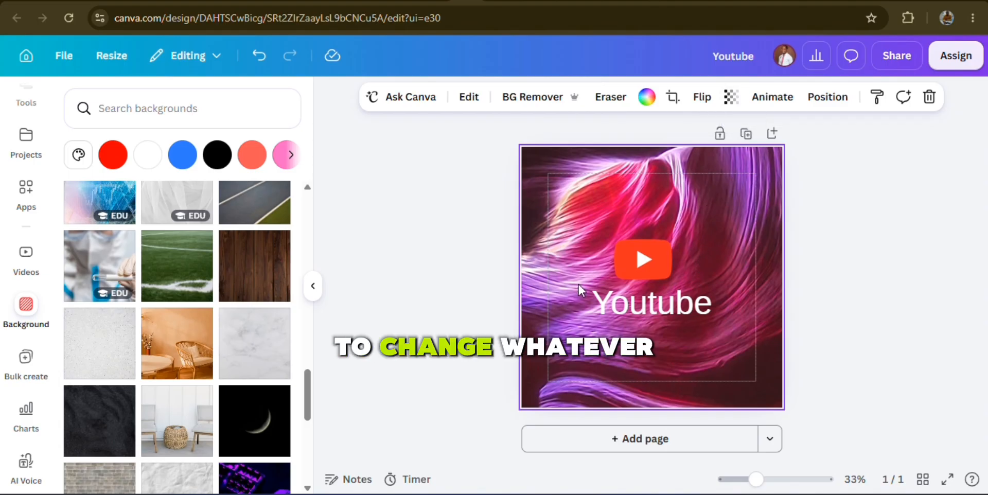
Give the play-button graphic a solid black stroke with a weight of 21
{"action": "left_click", "coordinate": [659, 266]}
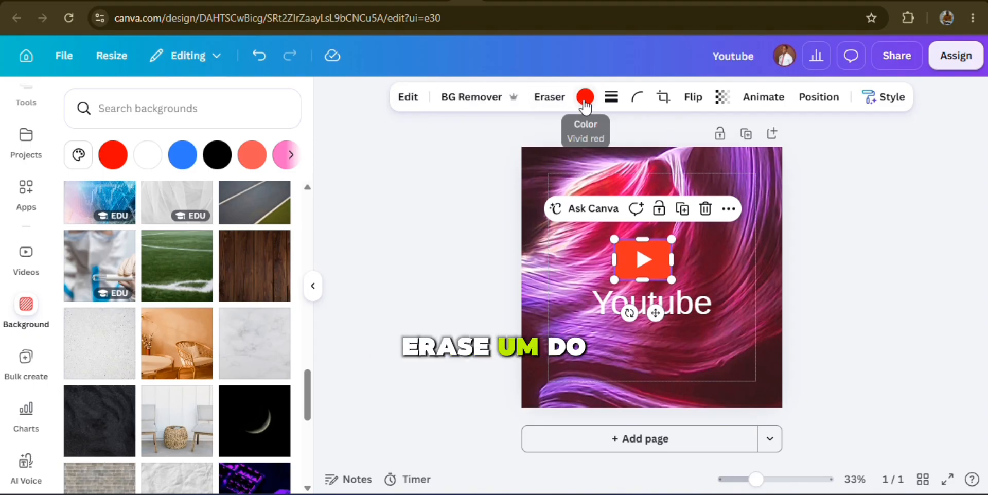
{"action": "left_click", "coordinate": [611, 96]}
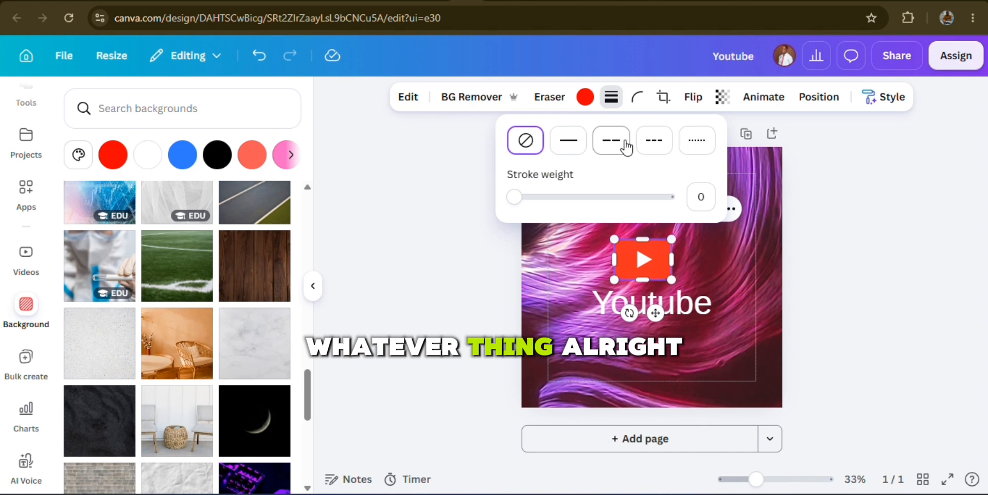
{"action": "left_click", "coordinate": [573, 141]}
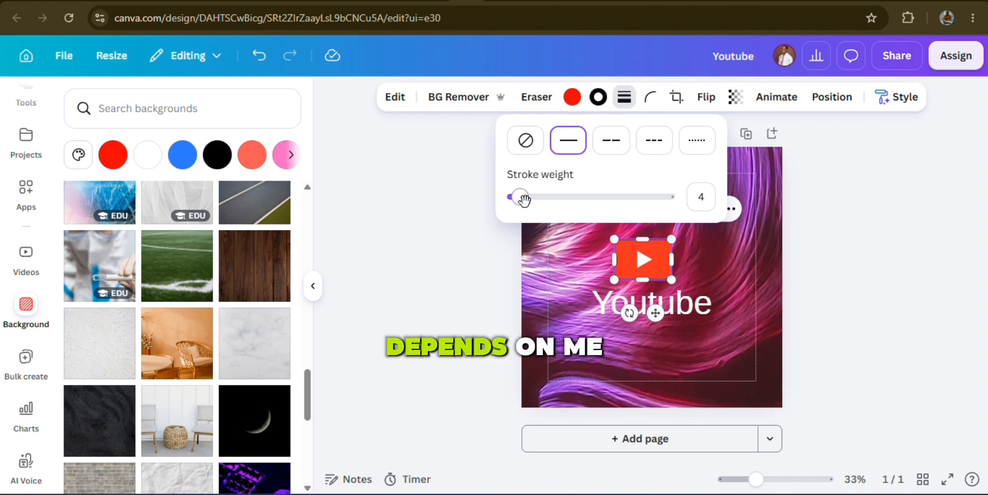
{"action": "mouse_move", "coordinate": [524, 199]}
{"action": "left_mouse_down"}
{"action": "mouse_move", "coordinate": [578, 198]}
{"action": "mouse_move", "coordinate": [546, 199]}
{"action": "left_mouse_up"}
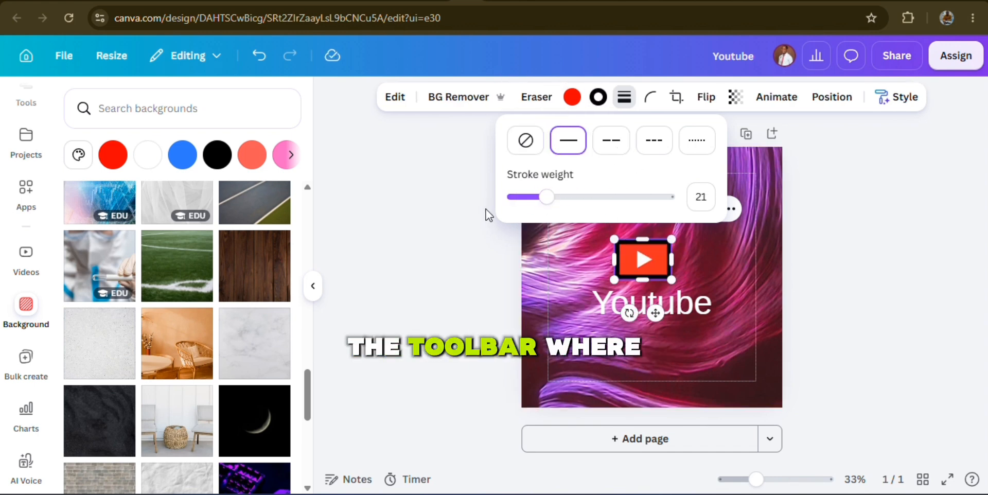
{"action": "left_click", "coordinate": [420, 268]}
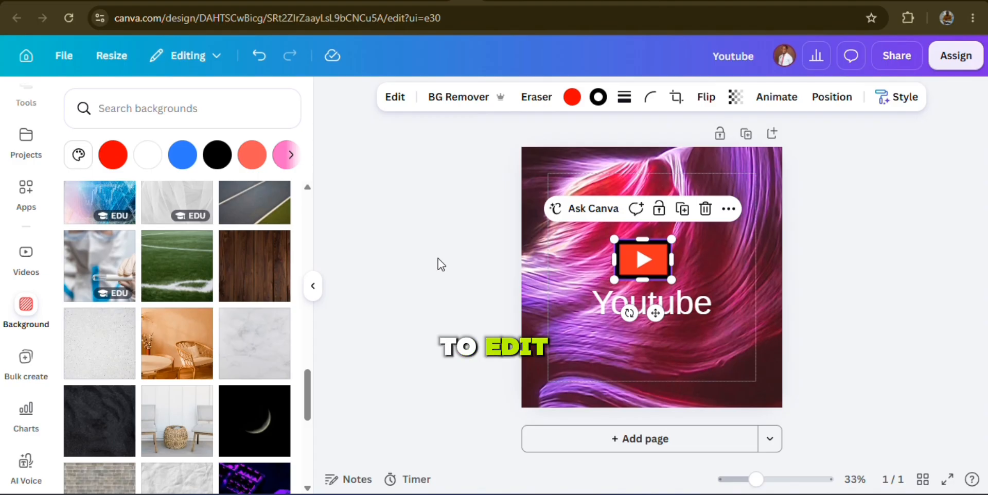
Set the "Youtube" text to League Spartan at size 105 and open its text colour options
{"action": "left_click", "coordinate": [622, 307]}
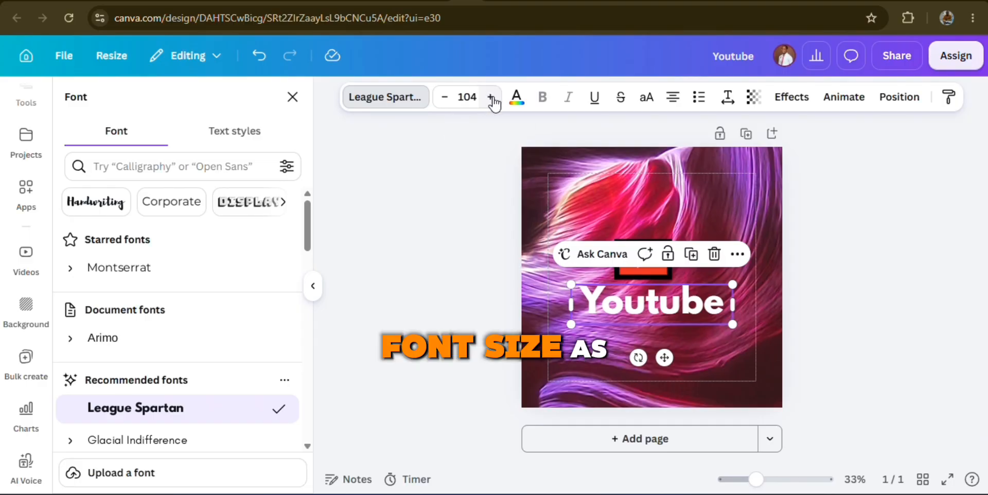
{"action": "left_click", "coordinate": [492, 98]}
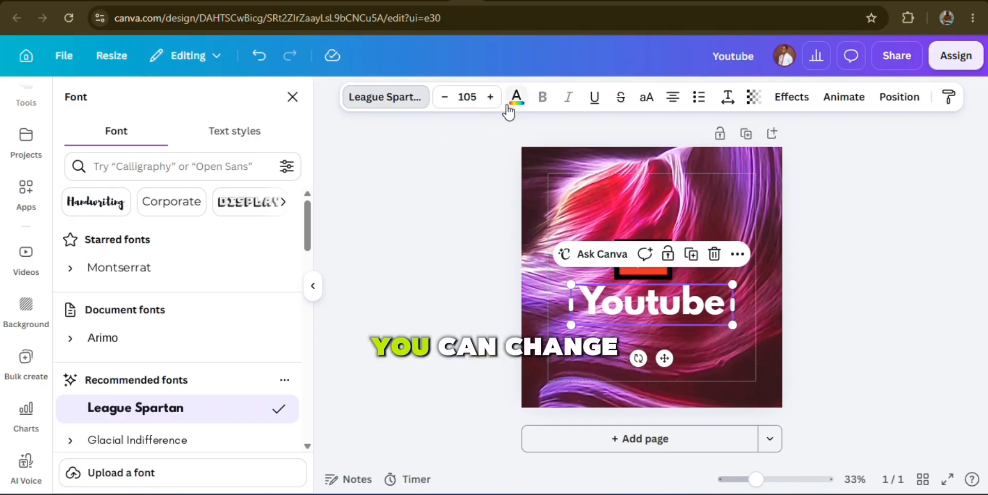
{"action": "left_click", "coordinate": [516, 99]}
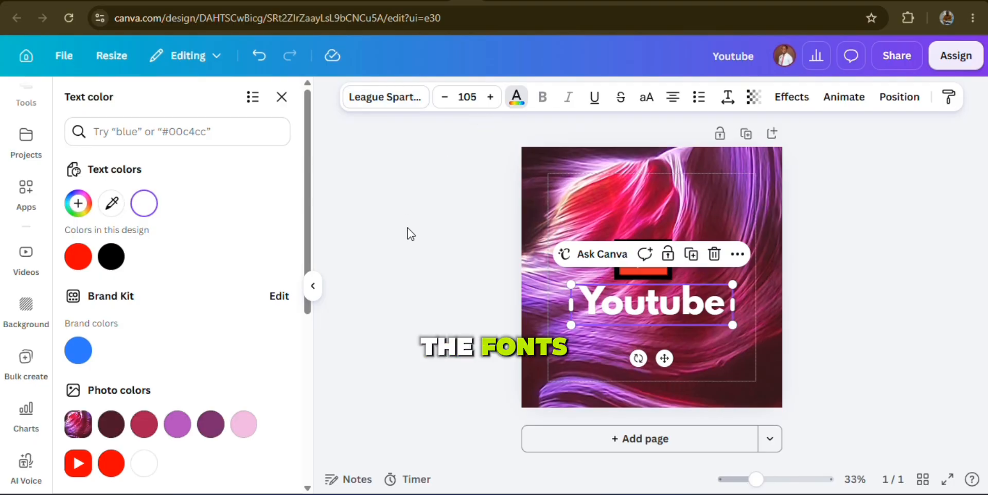
Underline the "Youtube" text, make it uppercase, and widen its box so the word fits on one line
{"action": "left_click", "coordinate": [595, 101]}
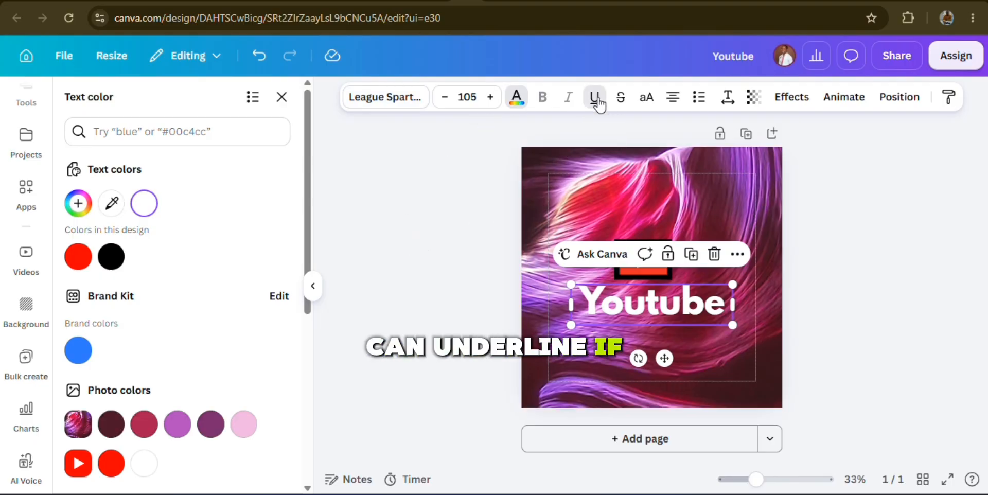
{"action": "left_click", "coordinate": [648, 97]}
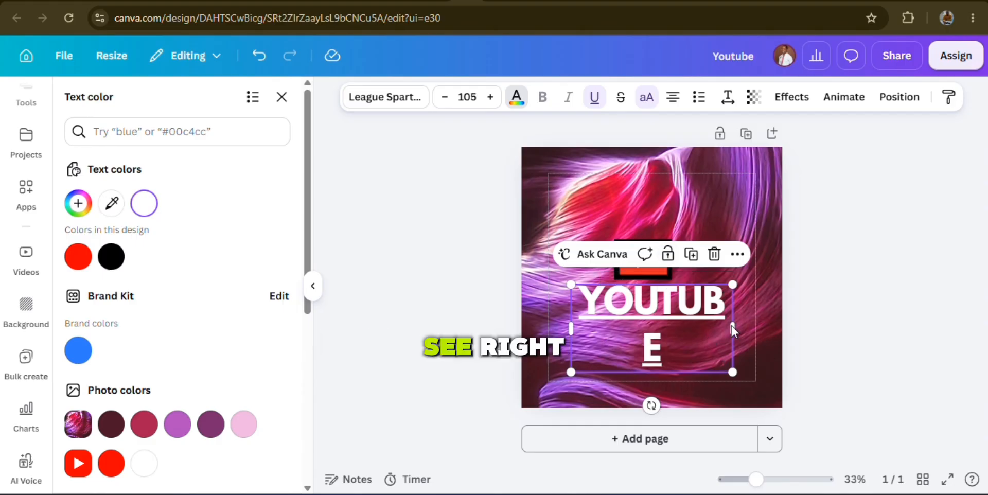
{"action": "mouse_move", "coordinate": [733, 330]}
{"action": "left_mouse_down"}
{"action": "mouse_move", "coordinate": [748, 321]}
{"action": "mouse_move", "coordinate": [723, 330]}
{"action": "mouse_move", "coordinate": [735, 322]}
{"action": "left_mouse_up"}
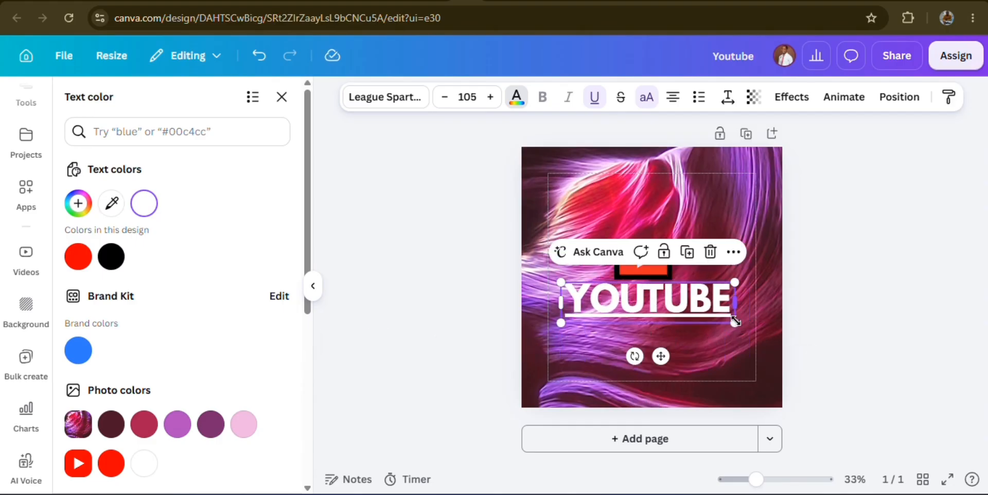
Cycle the "YOUTUBE" text through the other alignments and return it to centred
{"action": "left_click", "coordinate": [675, 99]}
{"action": "left_click", "coordinate": [675, 99]}
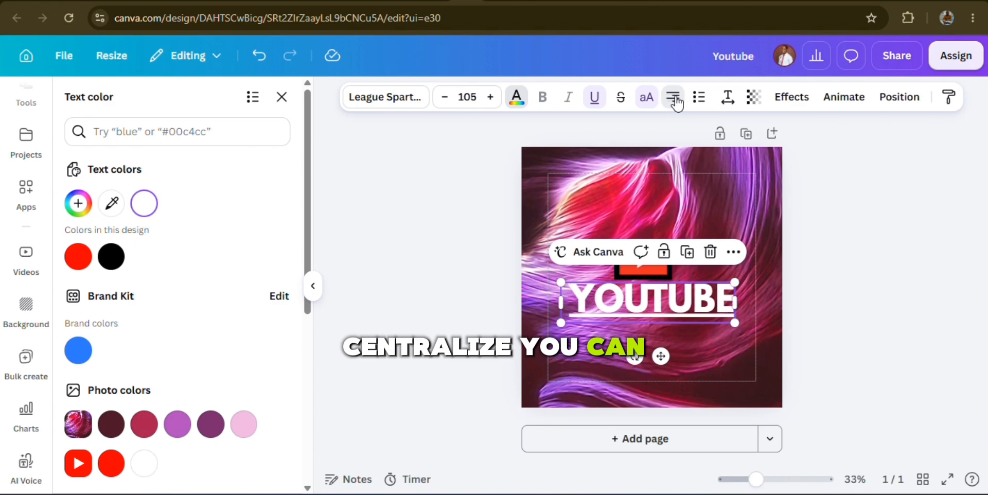
{"action": "left_click", "coordinate": [675, 100]}
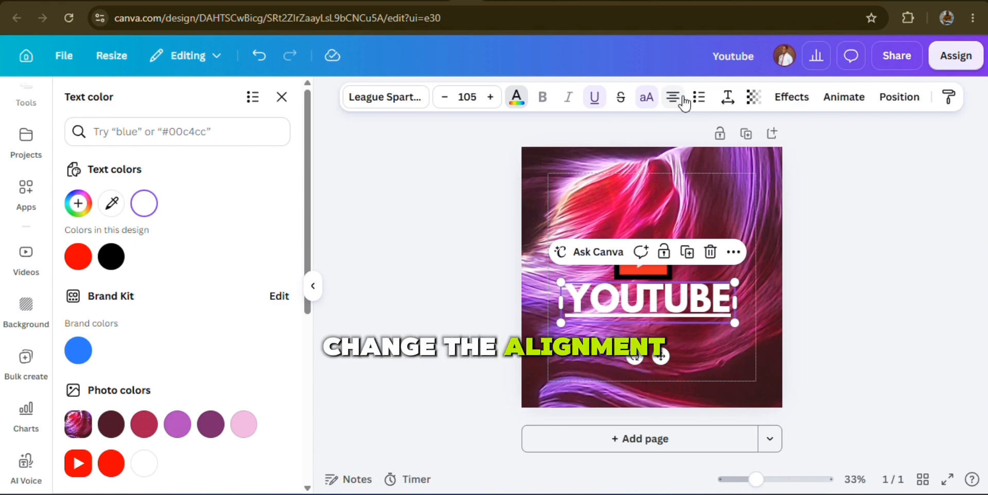
Try the Outline effect on the "YOUTUBE" text and apply the Splice effect instead
{"action": "left_click", "coordinate": [788, 100]}
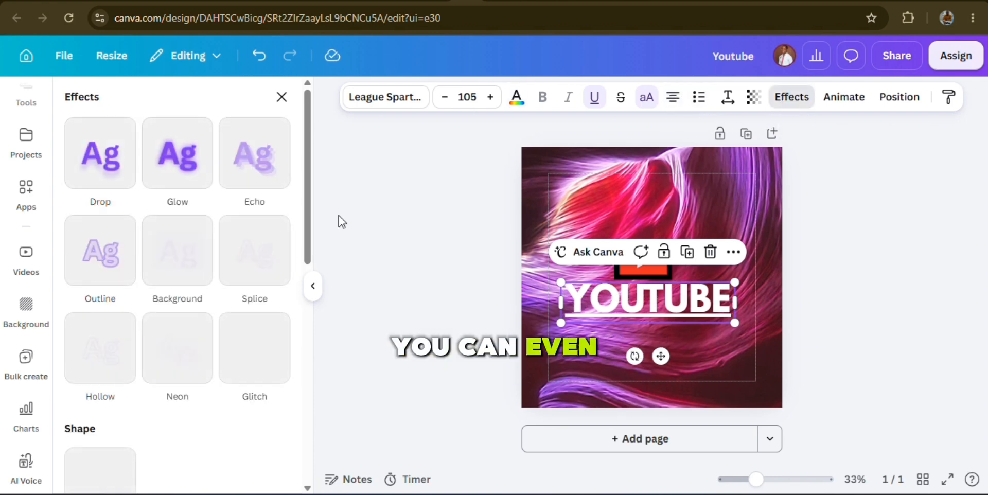
{"action": "left_click", "coordinate": [105, 268]}
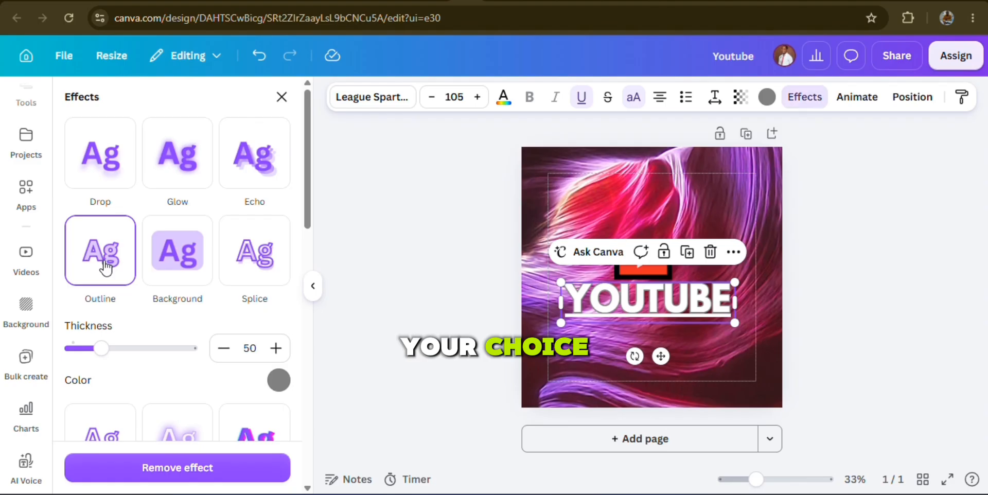
{"action": "left_click", "coordinate": [263, 266]}
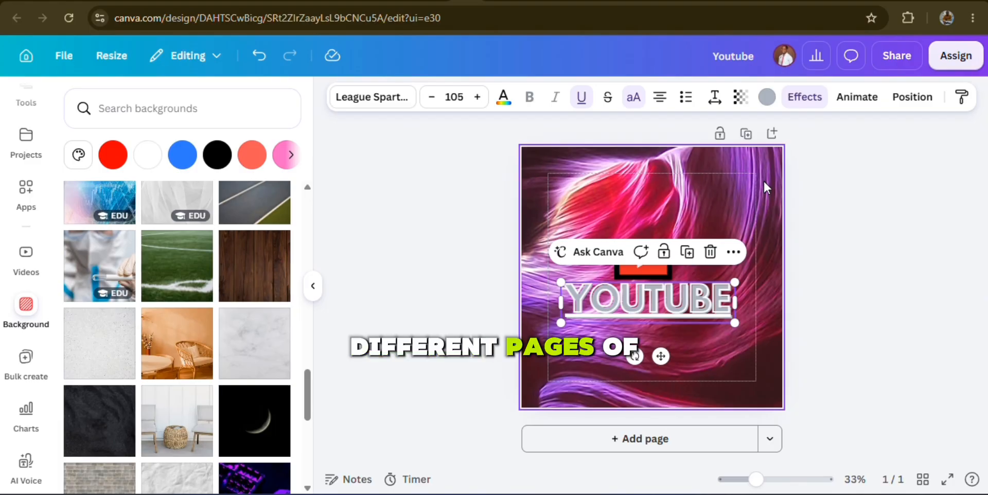
Duplicate the finished page as a second page and select the background image on the copy
{"action": "left_click", "coordinate": [747, 135]}
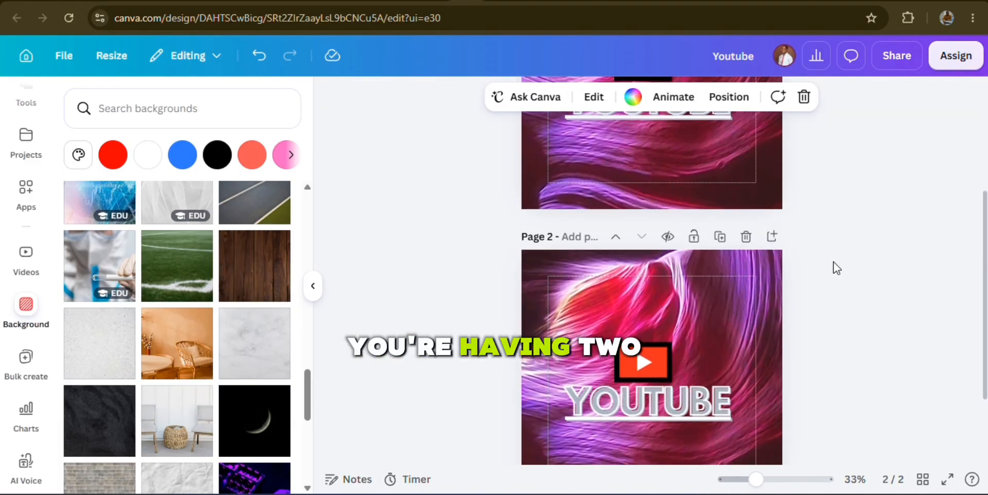
{"action": "scroll", "coordinate": [833, 261], "scroll_direction": "up", "scroll_amount": 1}
{"action": "scroll", "coordinate": [833, 261], "scroll_direction": "down", "scroll_amount": 1}
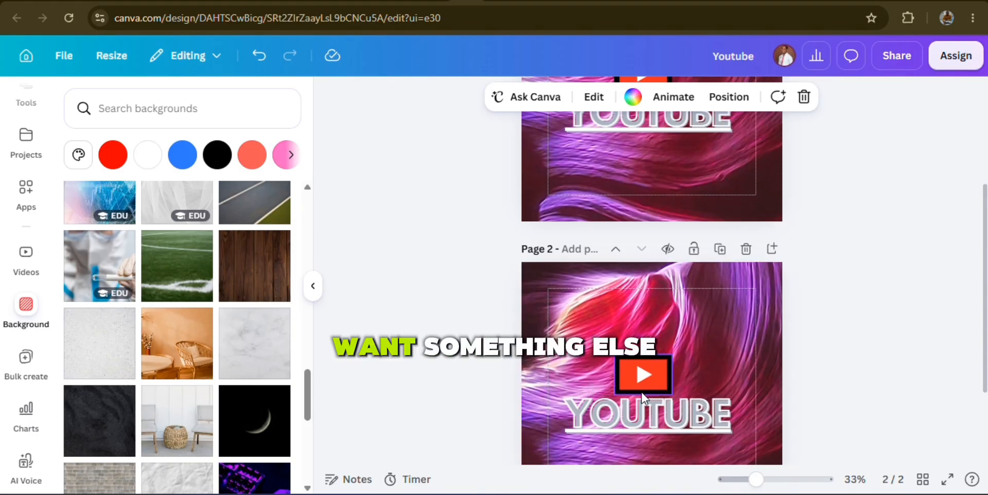
{"action": "left_click", "coordinate": [587, 303]}
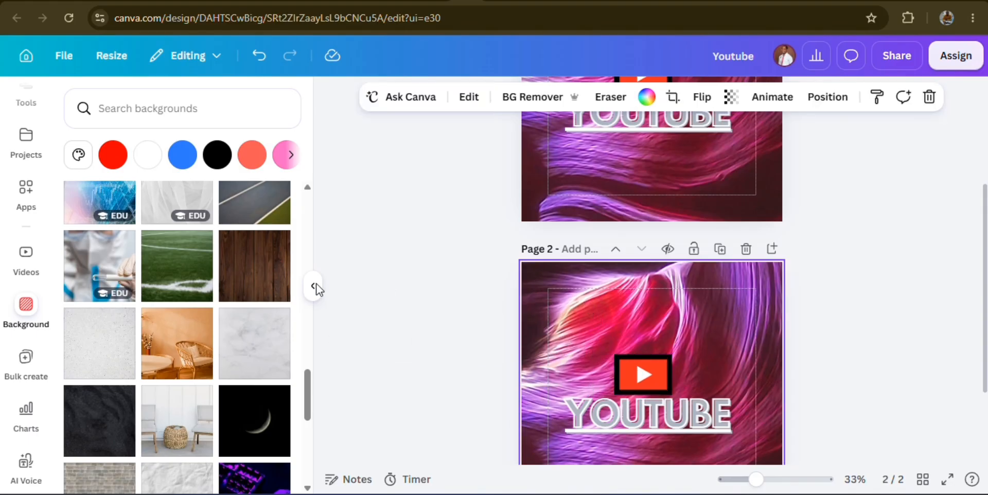
Try the medical worker photo as page 2's background, replace it with the white room with two chairs, and compare both pages
{"action": "left_click", "coordinate": [89, 265]}
{"action": "left_click", "coordinate": [184, 422]}
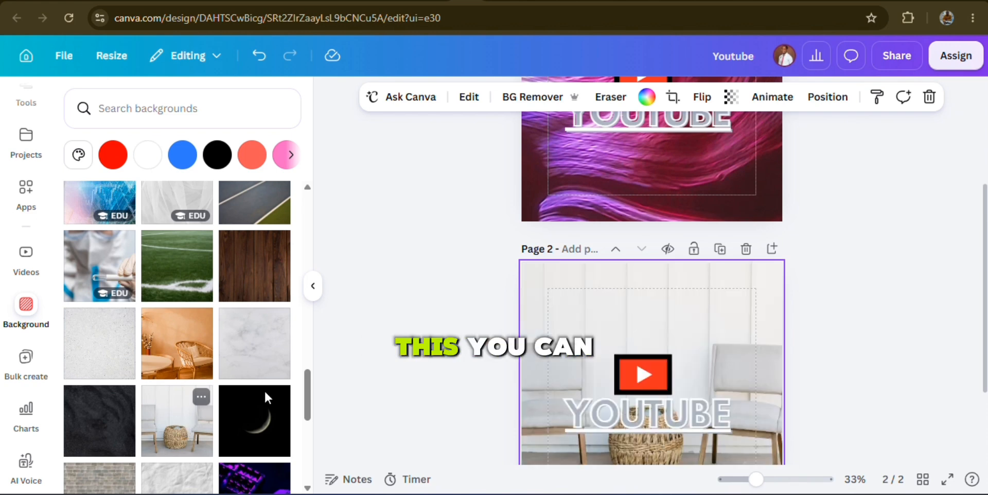
{"action": "scroll", "coordinate": [847, 207], "scroll_direction": "up", "scroll_amount": 1}
{"action": "scroll", "coordinate": [848, 206], "scroll_direction": "up", "scroll_amount": 3}
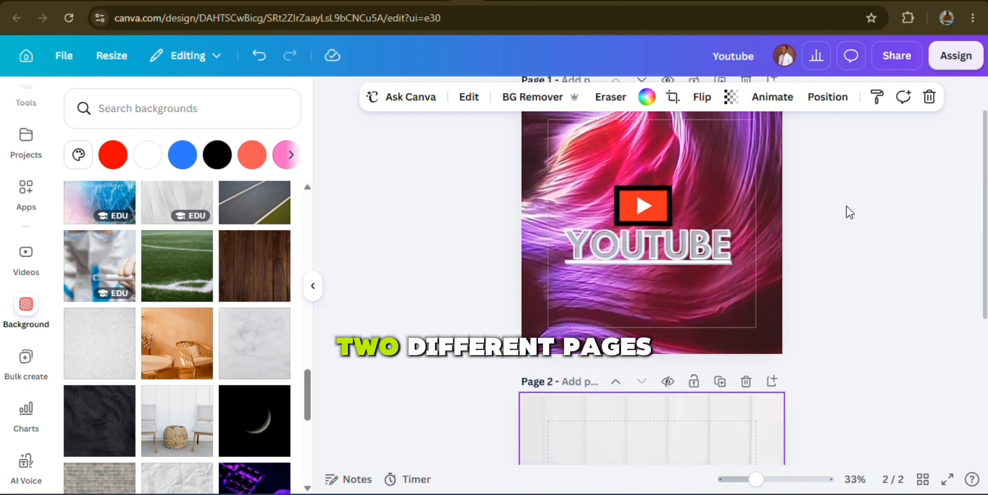
{"action": "scroll", "coordinate": [847, 206], "scroll_direction": "down", "scroll_amount": 3}
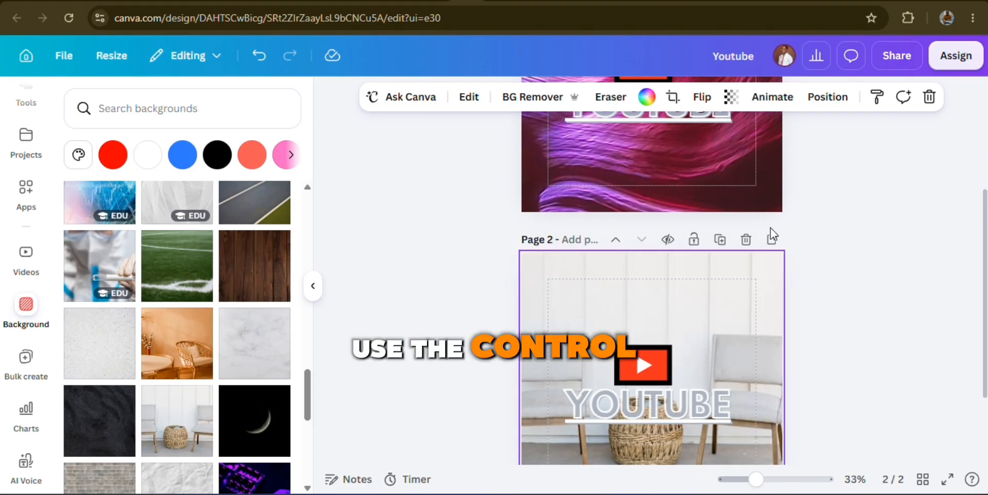
Undo the page 2 background changes and the page duplication, redo them all, and select page 2's background
{"action": "key", "text": "ctrl+z"}
{"action": "key", "text": "ctrl+y"}
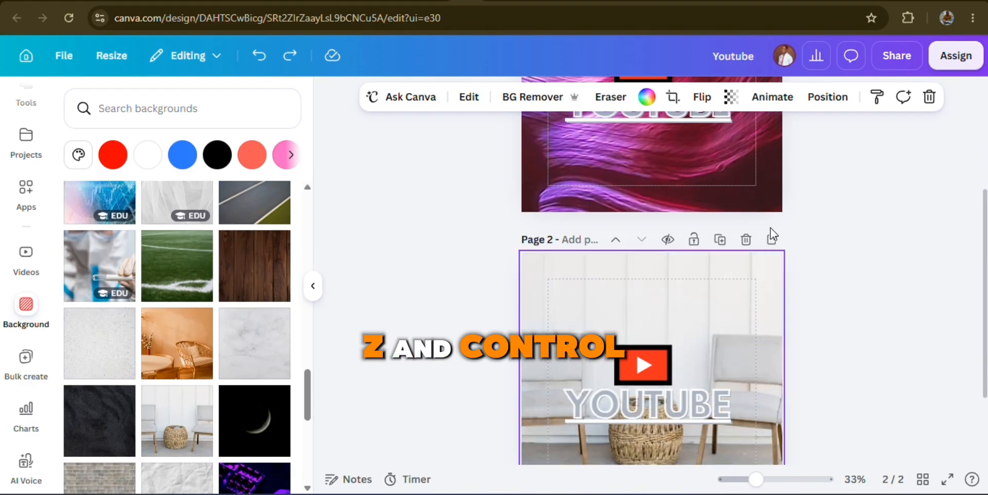
{"action": "key", "text": "ctrl+z"}
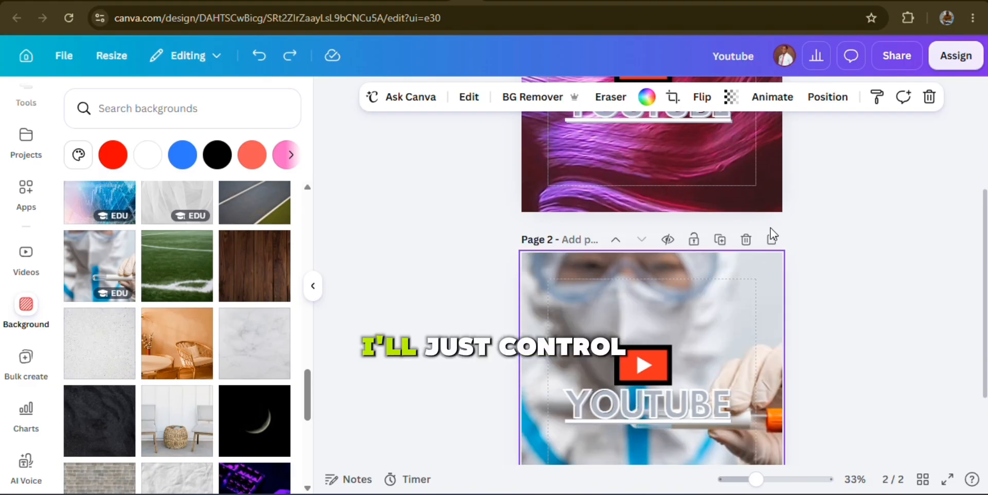
{"action": "key", "text": "ctrl+z"}
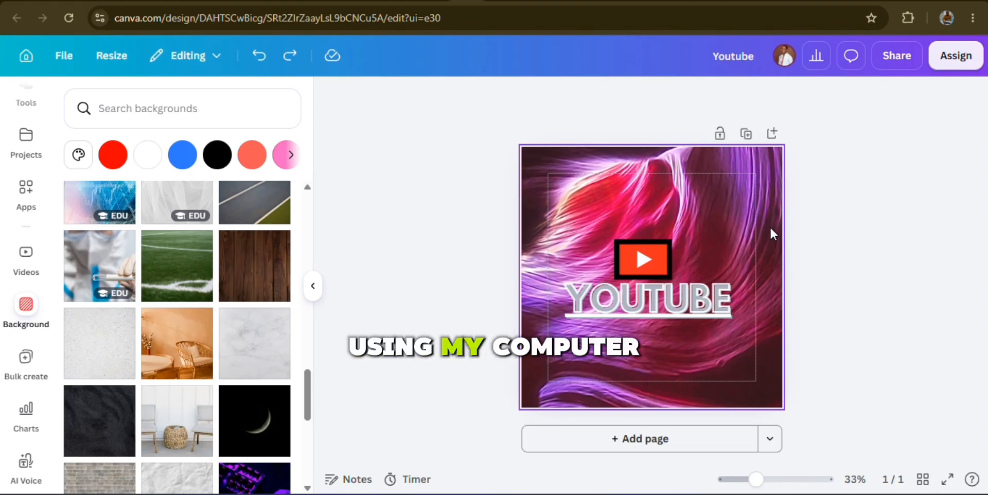
{"action": "key", "text": "ctrl+y"}
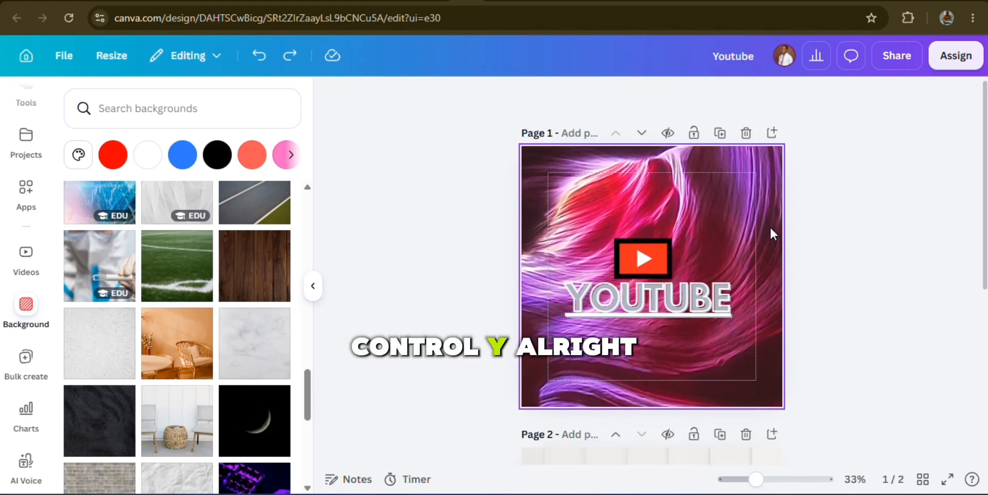
{"action": "scroll", "coordinate": [771, 229], "scroll_direction": "down", "scroll_amount": 4}
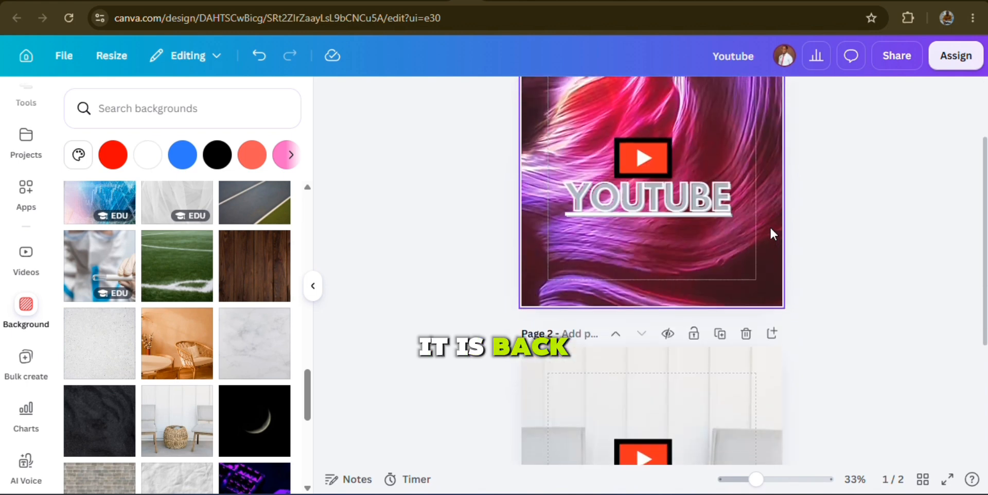
{"action": "left_click", "coordinate": [676, 260]}
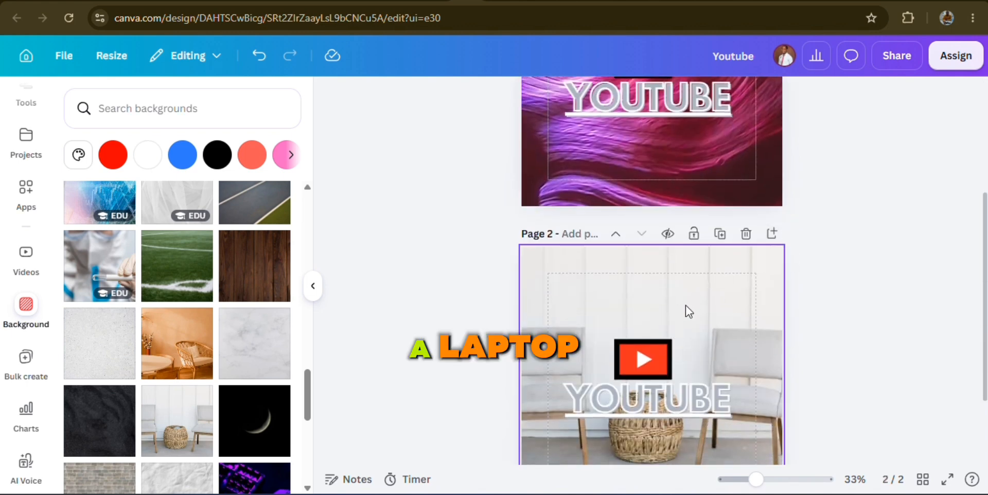
Undo both background changes on page 2 and redo them to the white room with chairs
{"action": "left_click", "coordinate": [259, 58]}
{"action": "left_click", "coordinate": [258, 58]}
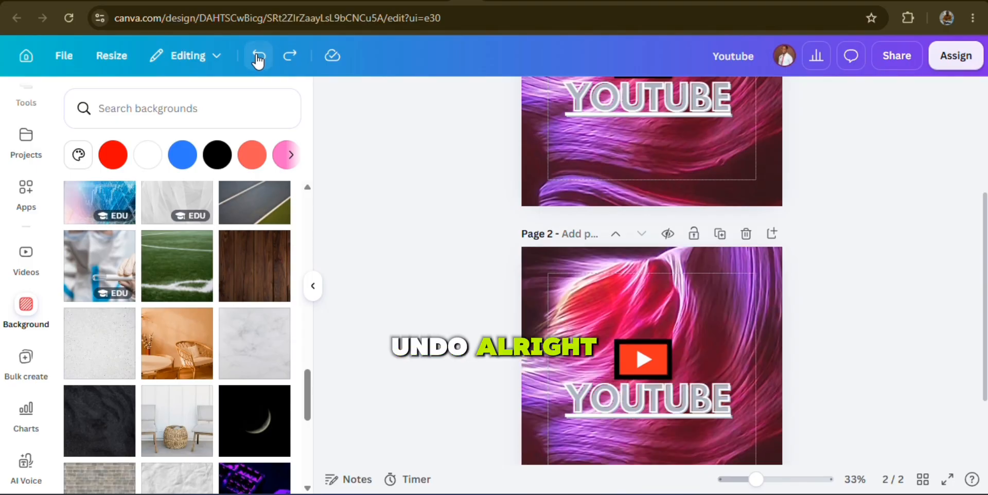
{"action": "left_click", "coordinate": [288, 57]}
{"action": "left_click", "coordinate": [288, 56]}
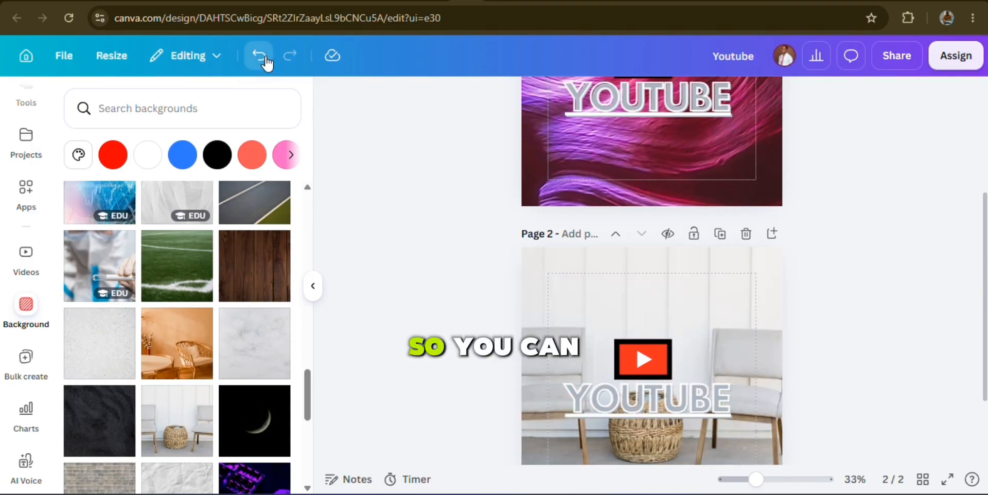
Undo the background changes and the page duplication to go back to the single-page design
{"action": "left_click", "coordinate": [259, 57]}
{"action": "left_click", "coordinate": [260, 56]}
{"action": "left_click", "coordinate": [259, 57]}
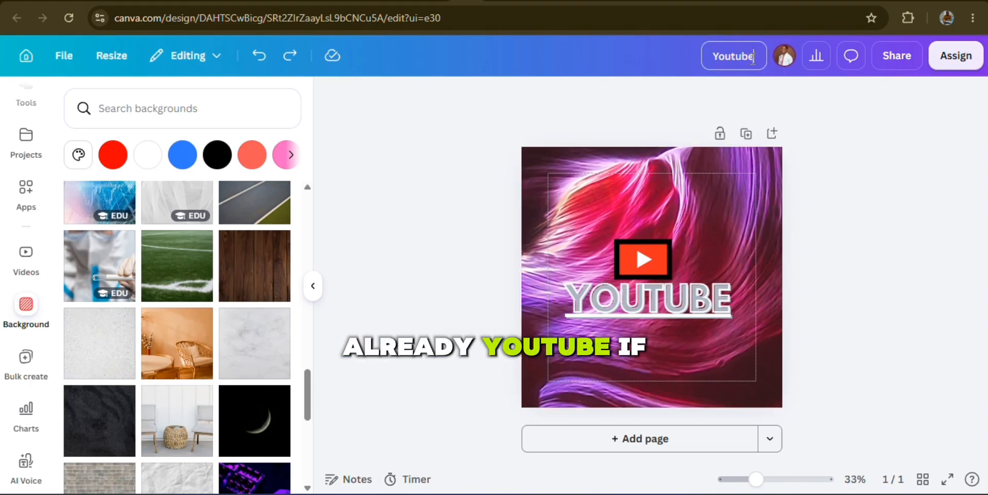
Rename the design "Youtube Class"
{"action": "type", "text": "Youtu"}
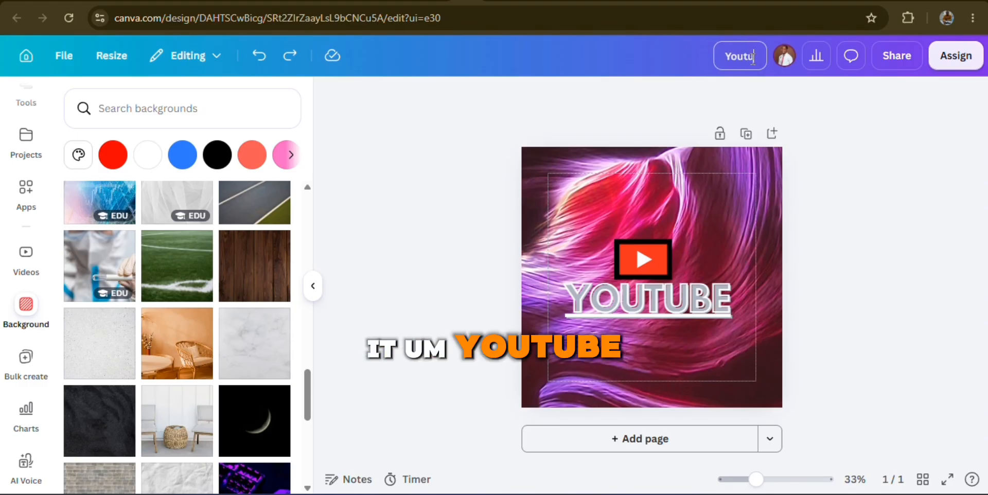
{"action": "type", "text": "be"}
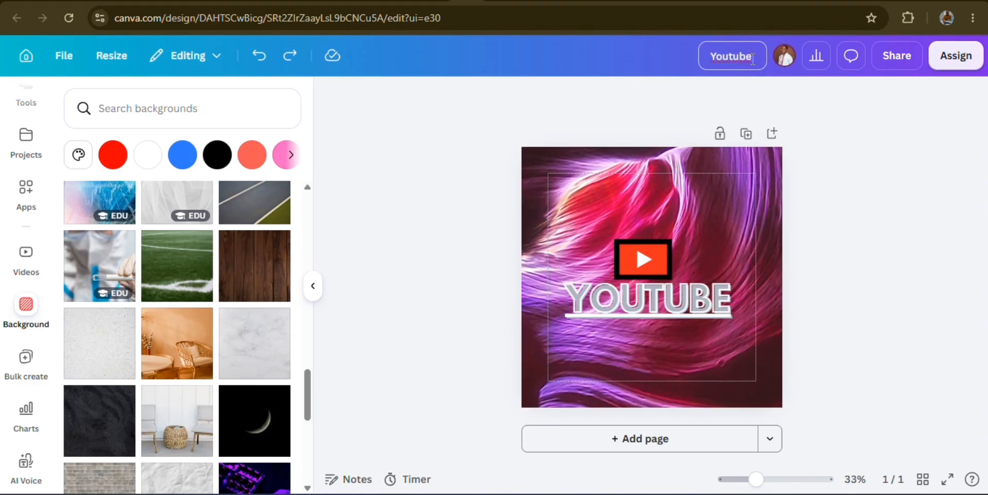
{"action": "type", "text": " C"}
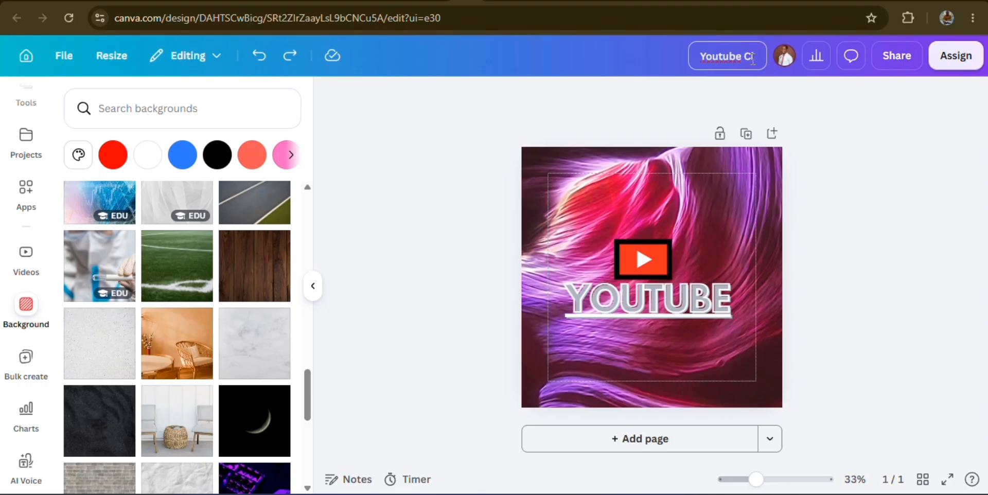
{"action": "type", "text": "lass"}
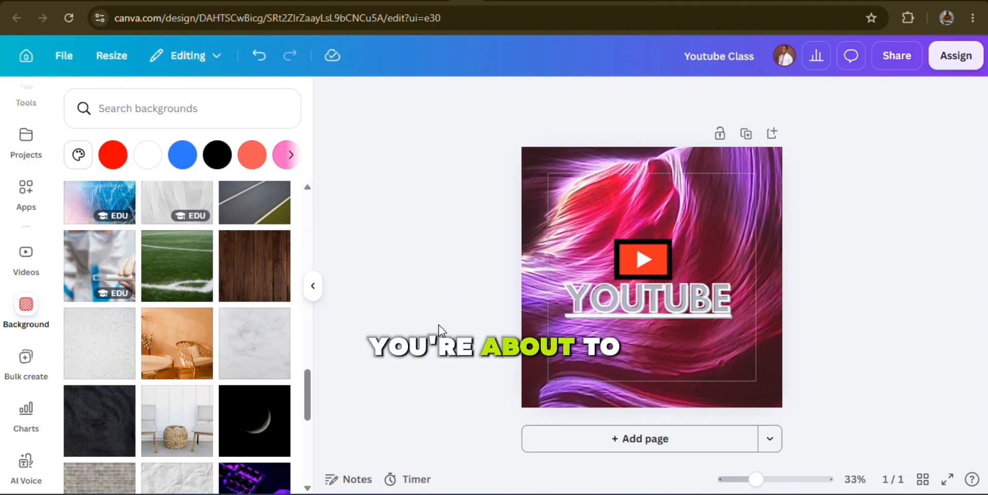
Replace the page's purple background with the orange room photo showing a wicker chair and table
{"action": "left_click", "coordinate": [557, 162]}
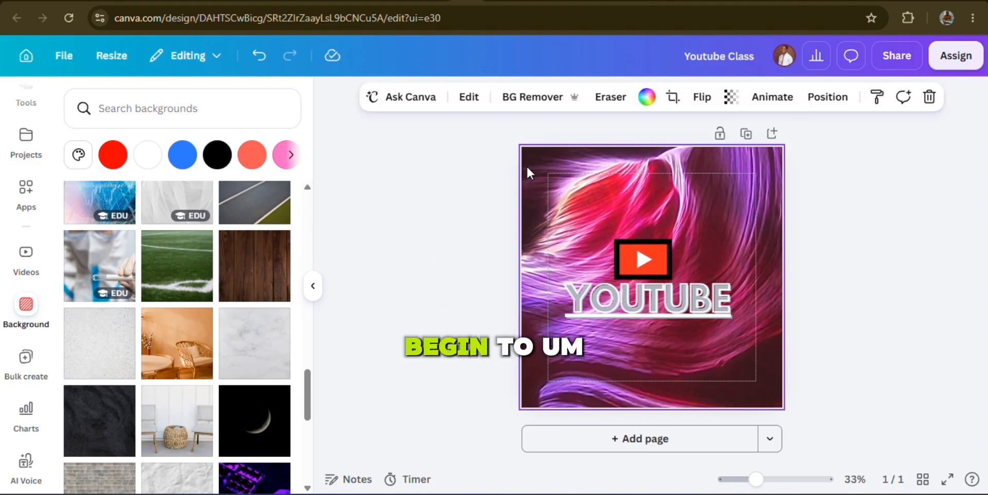
{"action": "left_click", "coordinate": [163, 348]}
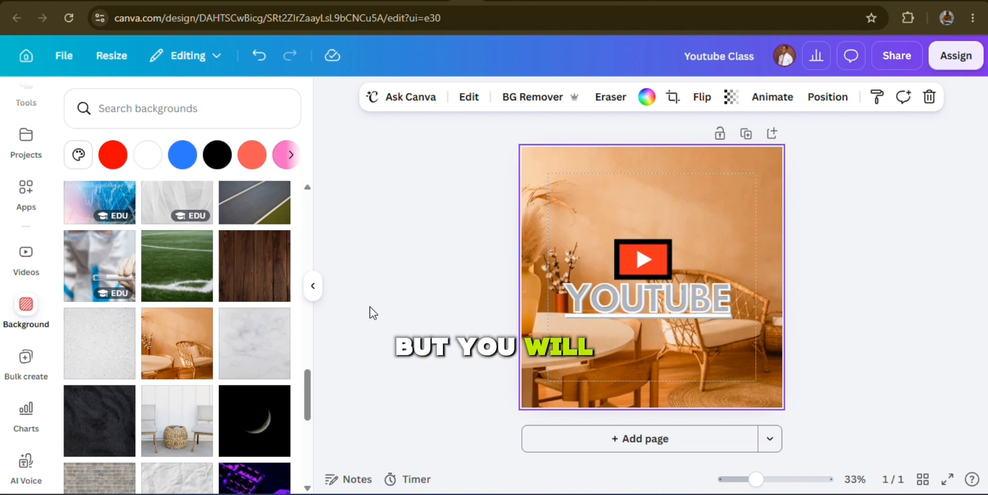
Try black and red as the effect colour of the "YOUTUBE" text, and set it to white
{"action": "left_click", "coordinate": [647, 297]}
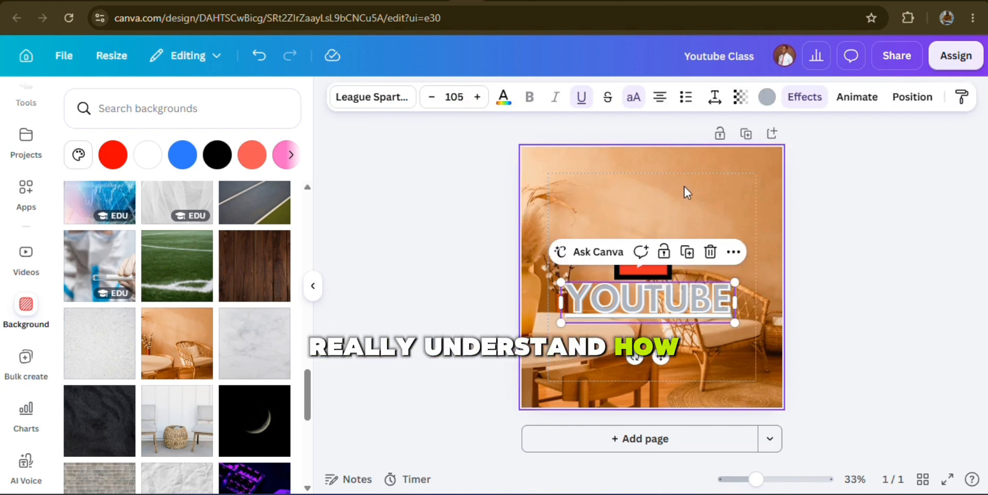
{"action": "left_click", "coordinate": [767, 96]}
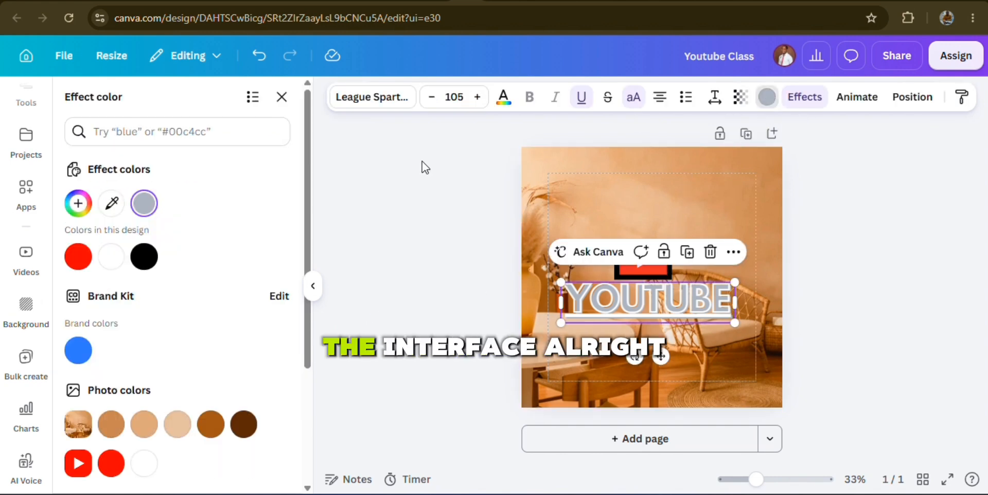
{"action": "left_click", "coordinate": [146, 257]}
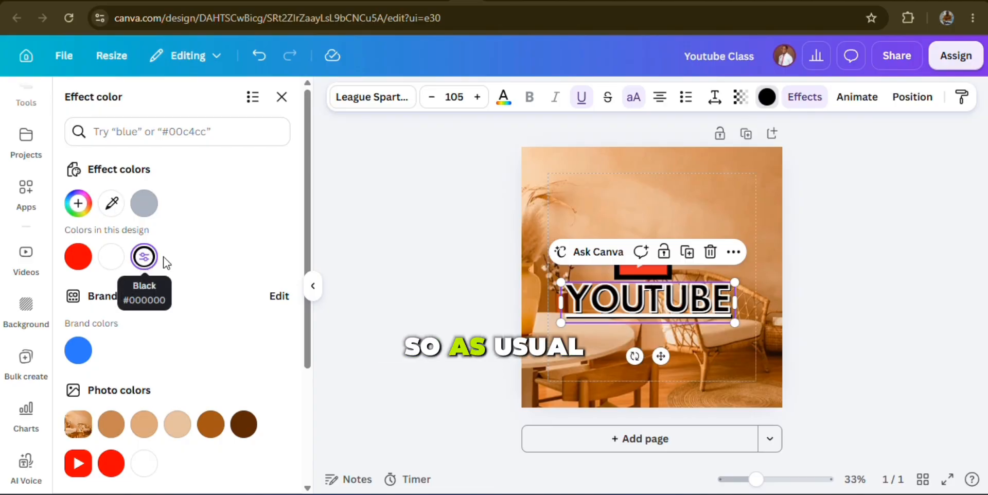
{"action": "left_click", "coordinate": [78, 256]}
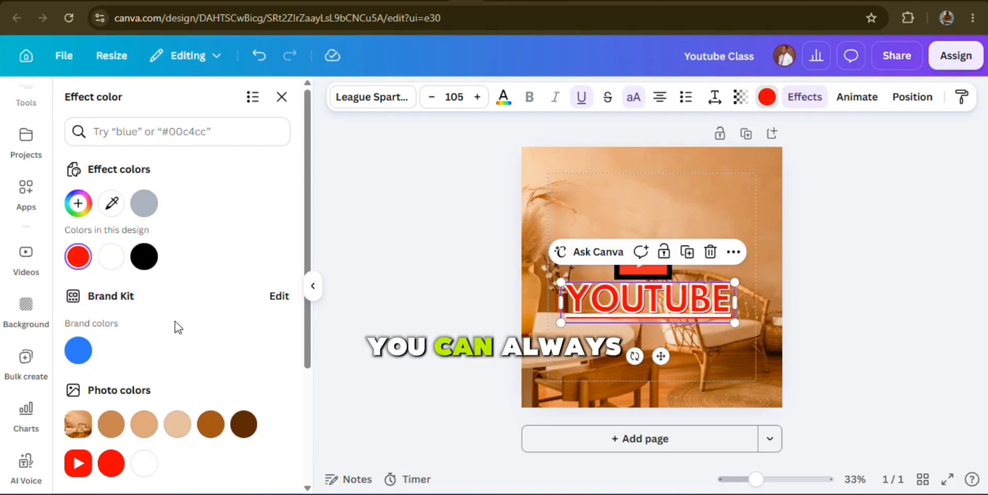
{"action": "scroll", "coordinate": [180, 309], "scroll_direction": "down", "scroll_amount": 2}
{"action": "left_click", "coordinate": [111, 191]}
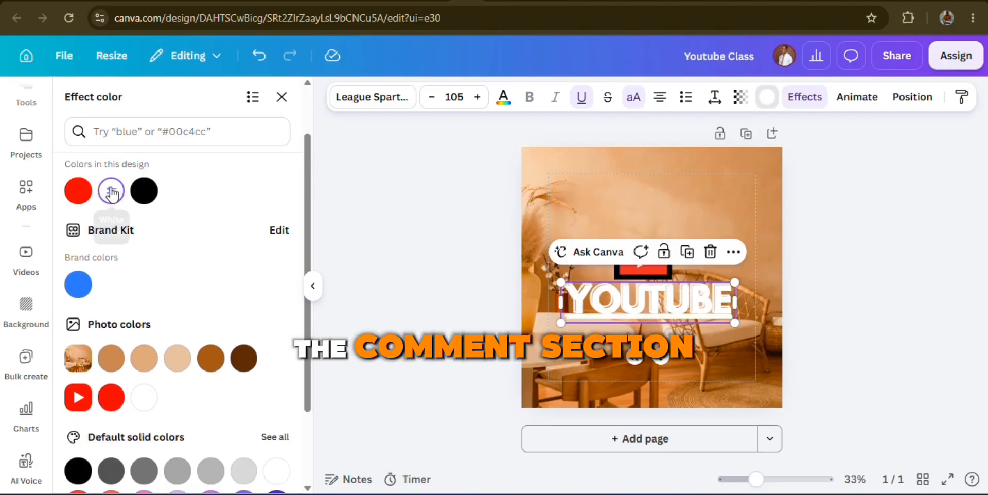
Change the "YOUTUBE" text's effect from Splice to Drop and deselect the text
{"action": "left_click", "coordinate": [803, 97]}
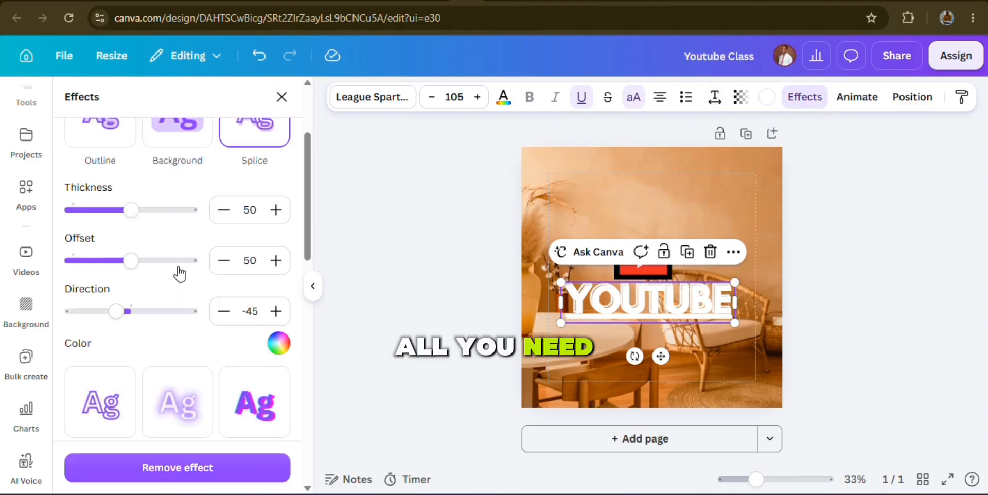
{"action": "scroll", "coordinate": [171, 279], "scroll_direction": "up", "scroll_amount": 2}
{"action": "scroll", "coordinate": [171, 279], "scroll_direction": "up", "scroll_amount": 2}
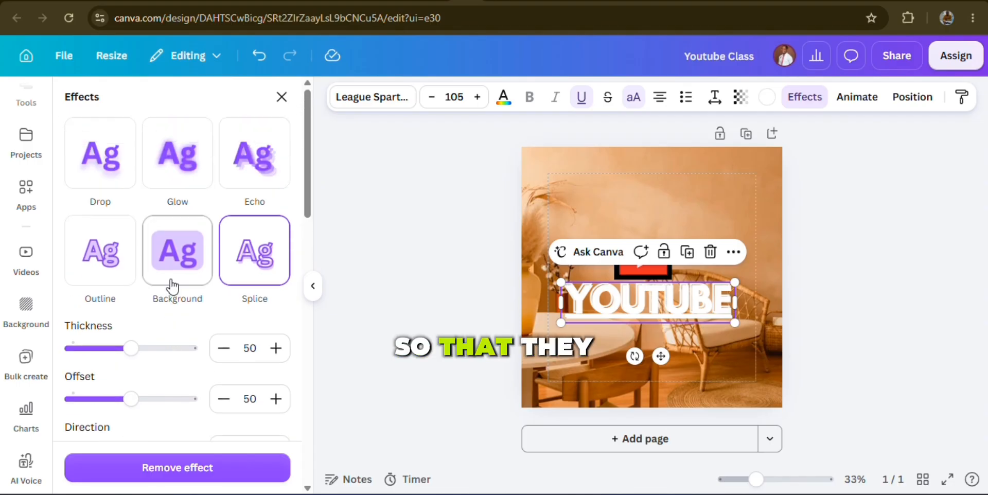
{"action": "left_click", "coordinate": [128, 166]}
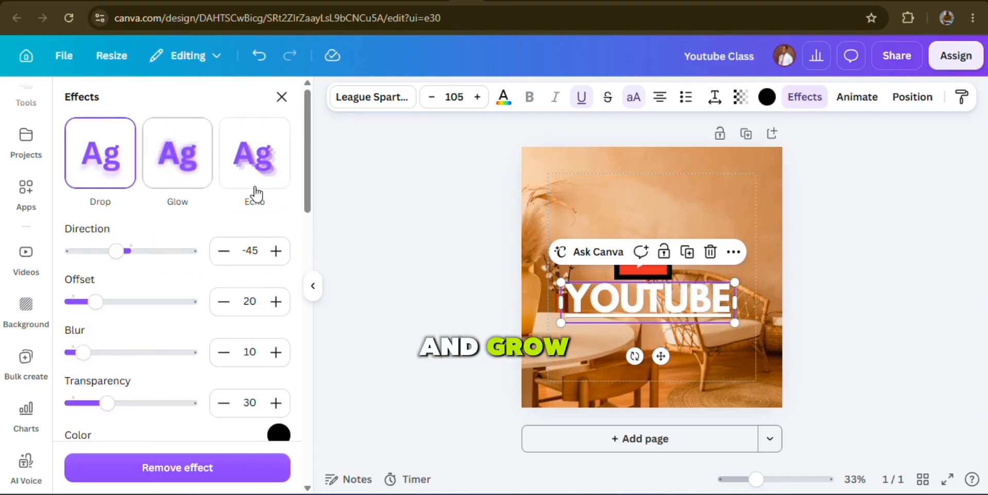
{"action": "left_click", "coordinate": [743, 309]}
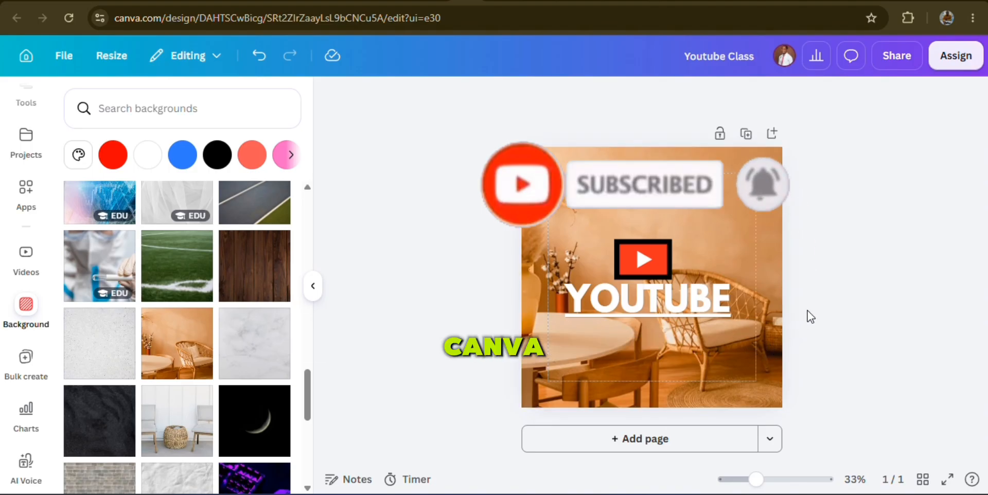
Open the border colour options for the play-button graphic above the "YOUTUBE" text
{"action": "left_click", "coordinate": [638, 256]}
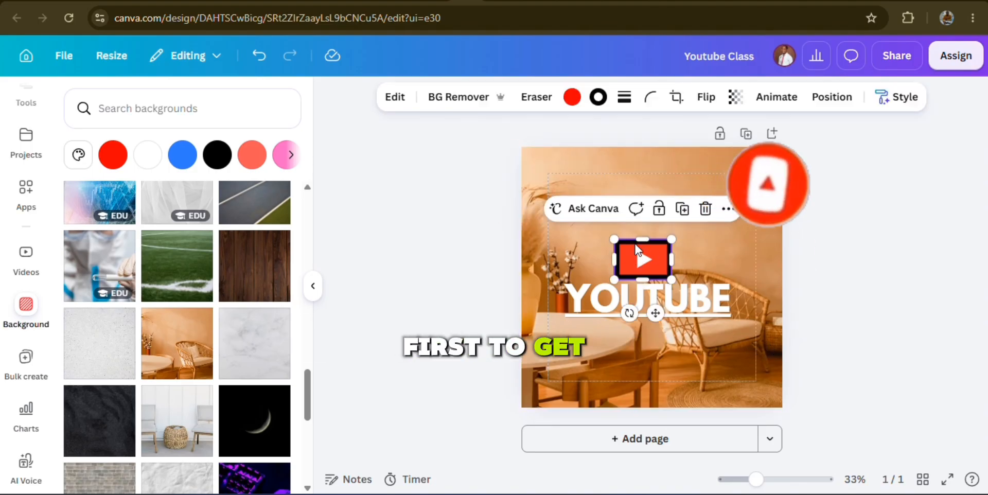
{"action": "left_click", "coordinate": [598, 98]}
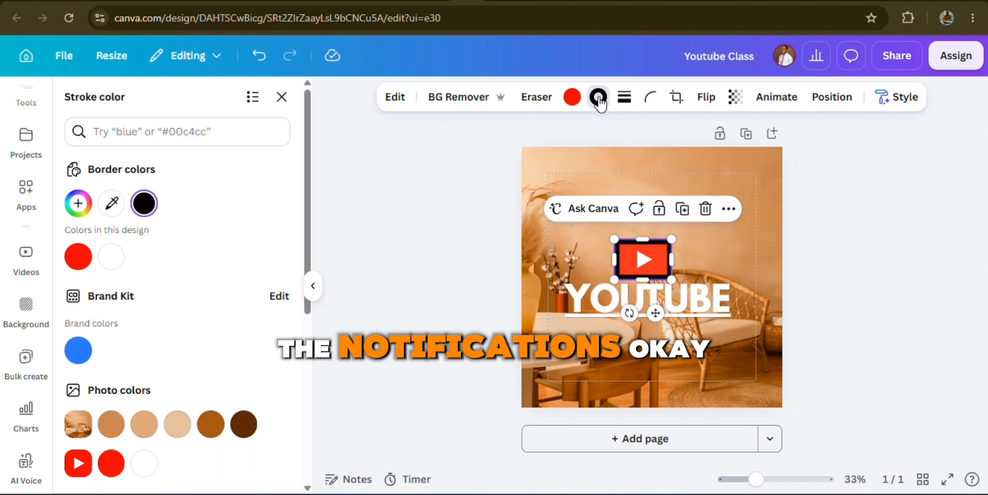